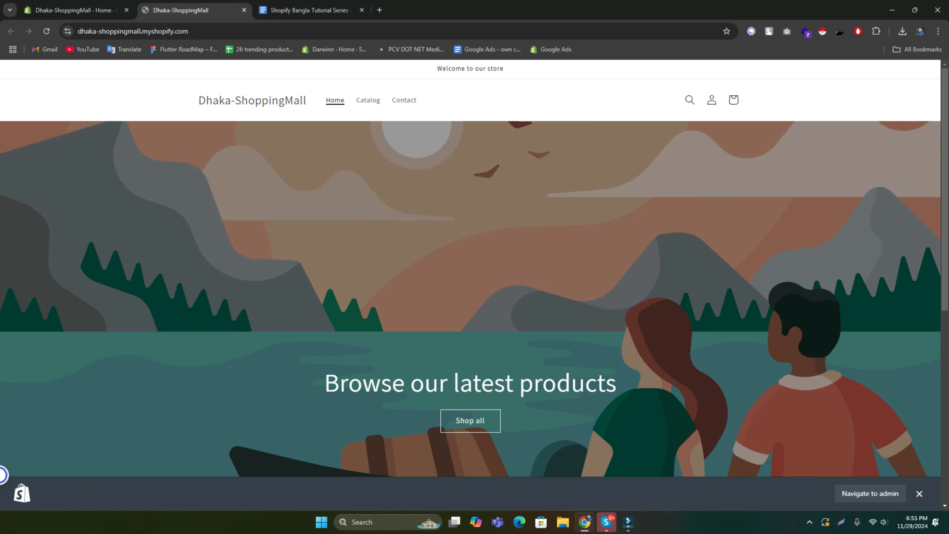
# Look over the storefront home page, then open the Policies settings in the store admin.
pyautogui.scroll(-5, 474, 277)
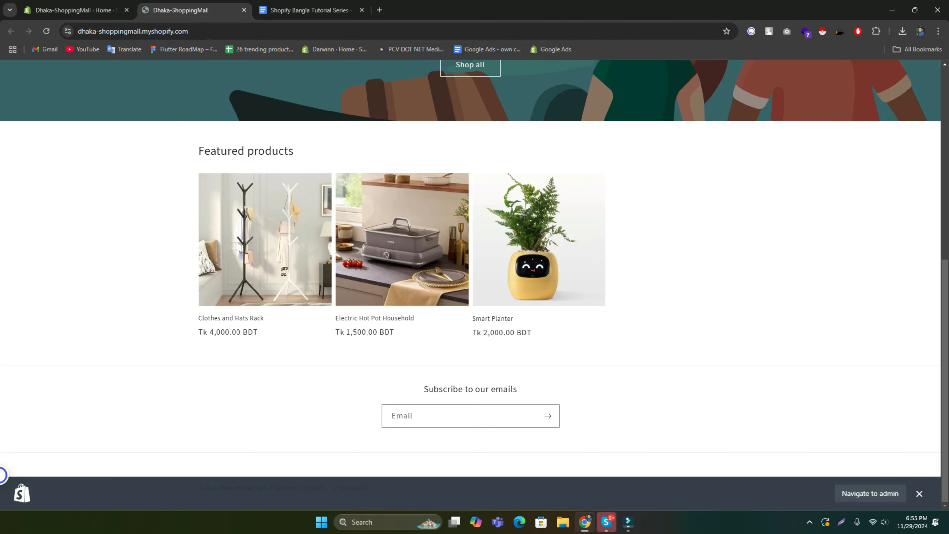
pyautogui.scroll(5, 475, 276)
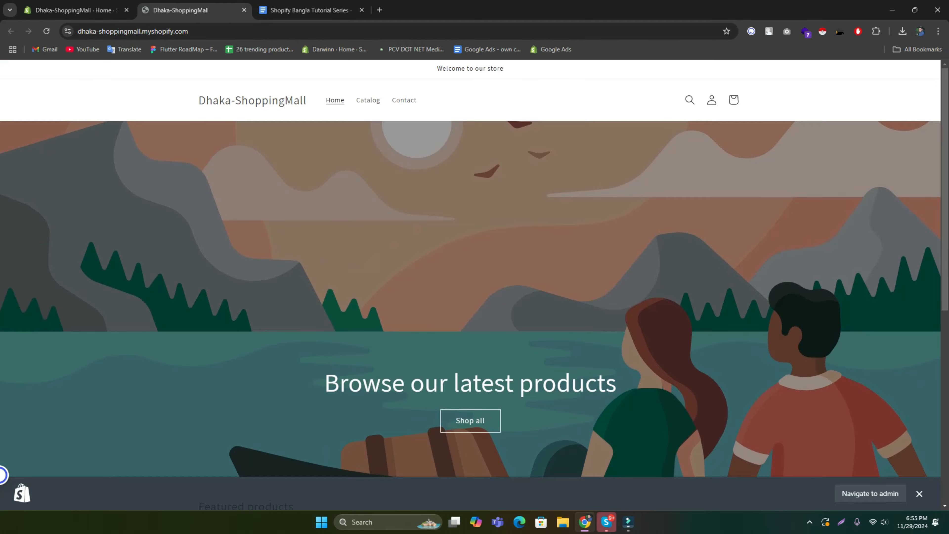
pyautogui.click(74, 10)
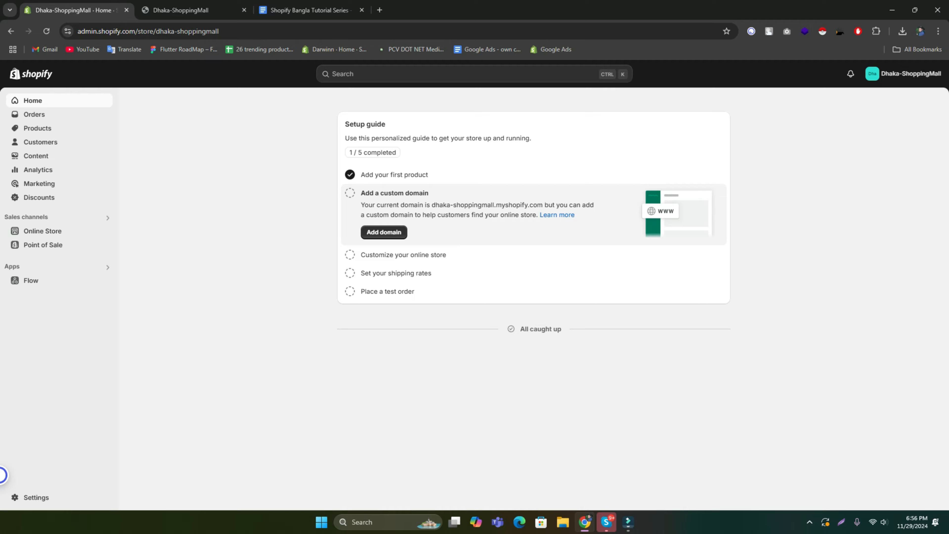
pyautogui.click(36, 497)
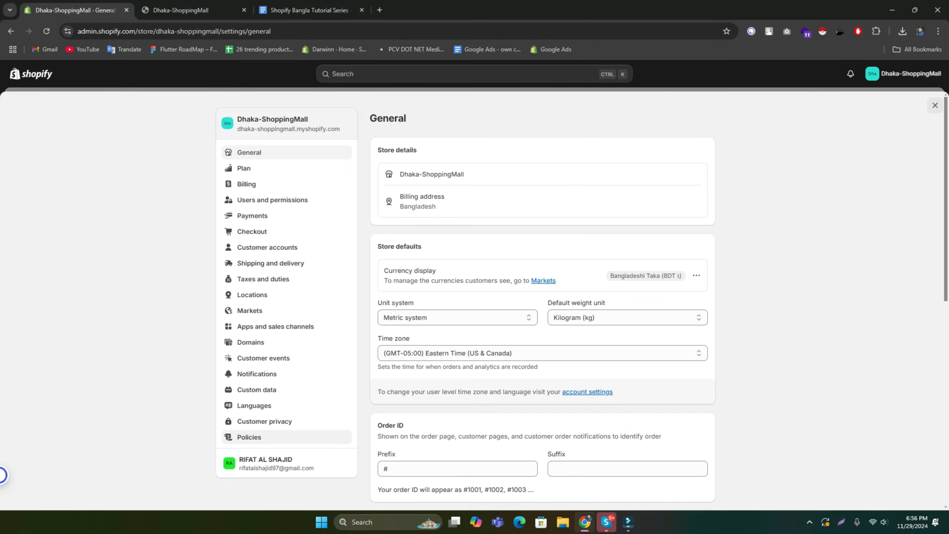
pyautogui.click(249, 437)
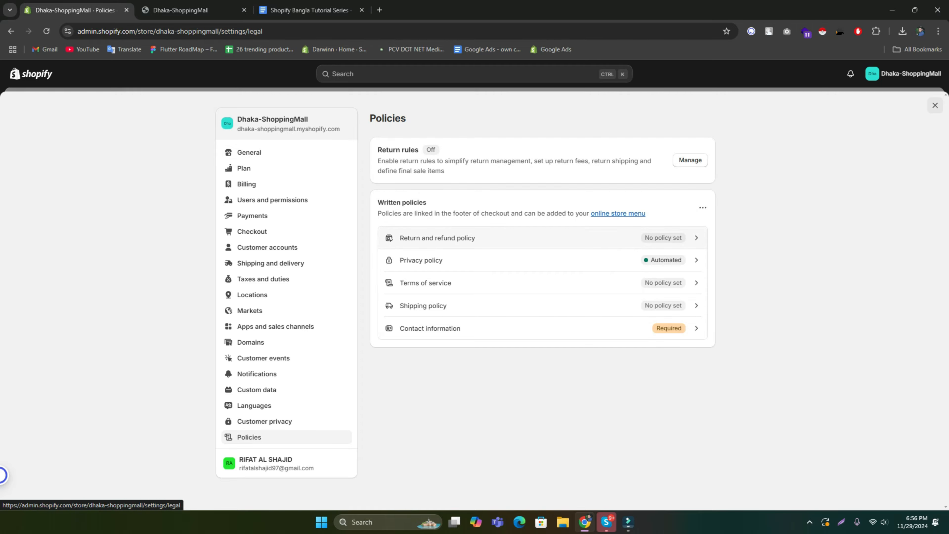
# Open the return and refund policy and insert the ready-made template.
pyautogui.click(437, 238)
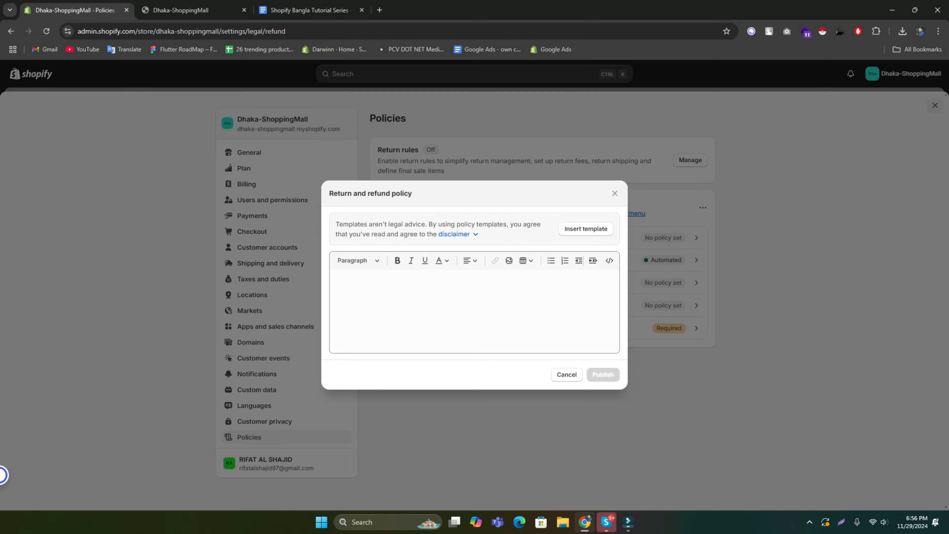
pyautogui.click(585, 228)
pyautogui.scroll(7, 474, 311)
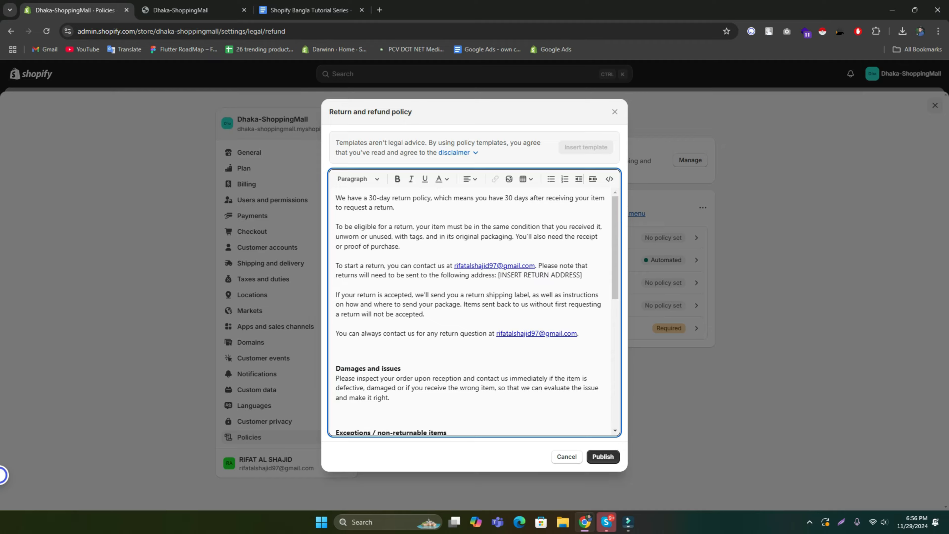
# Remove the extra blank lines above "Damages and issues" and "Exceptions / non-returnable items" and delete the return address sentence.
pyautogui.press('BackSpace')
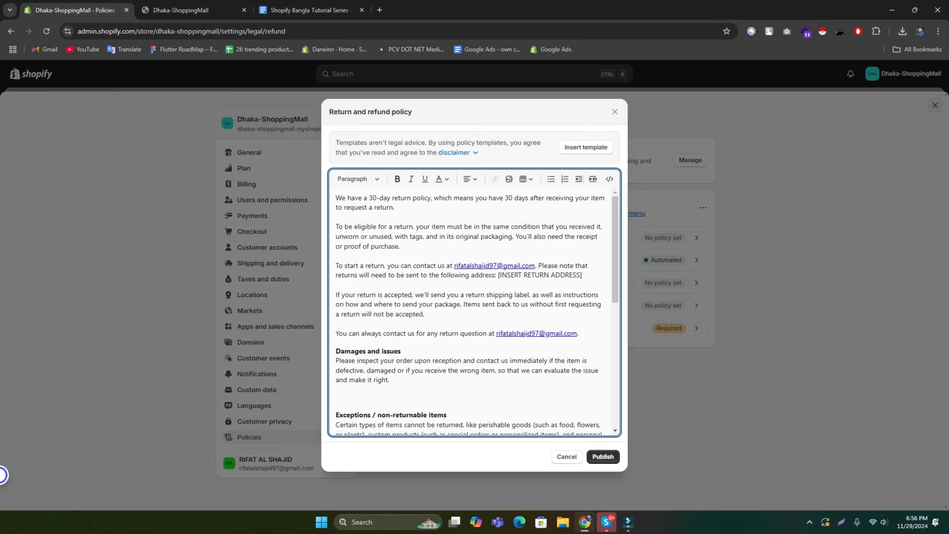
pyautogui.press('BackSpace')
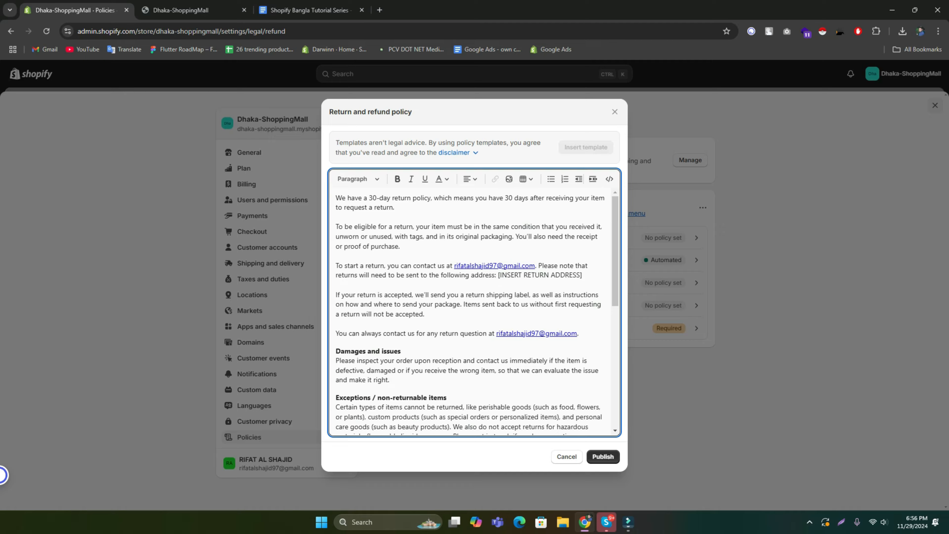
pyautogui.hotkey('ctrl', 'shift', 'Down')
pyautogui.press('BackSpace')
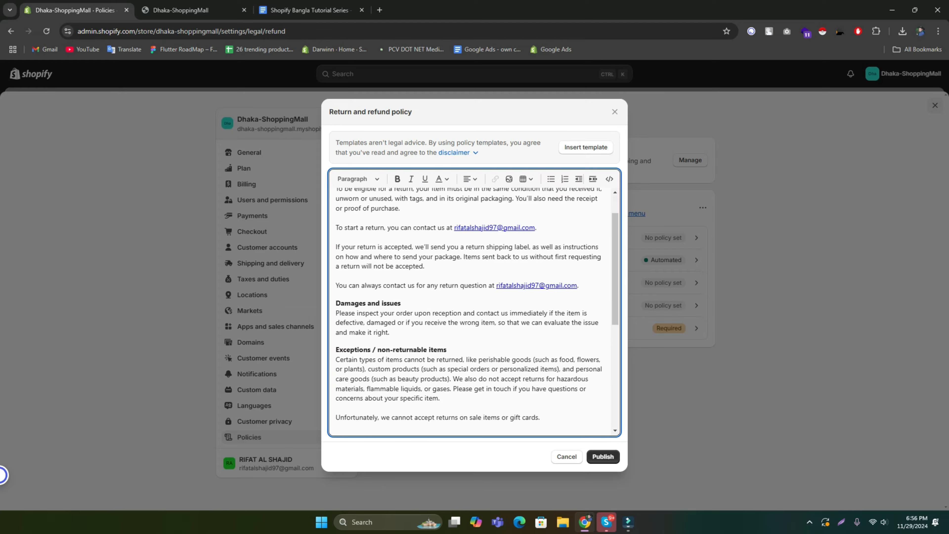
# Separate the "Exceptions / non-returnable items" heading from its paragraph and remove the extra blank line above "Exchanges".
pyautogui.scroll(-3, 473, 312)
pyautogui.press('Return')
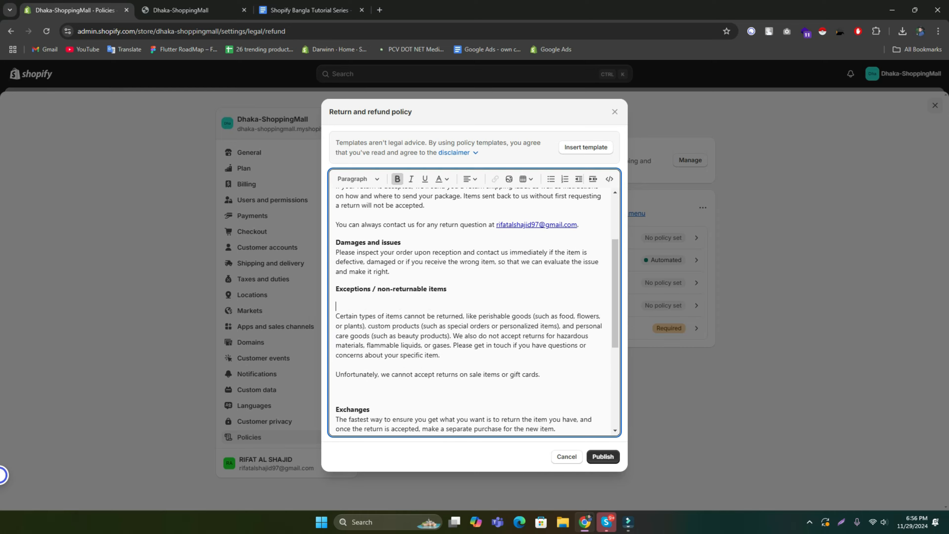
pyautogui.press('Delete')
pyautogui.click(336, 382)
pyautogui.press('BackSpace')
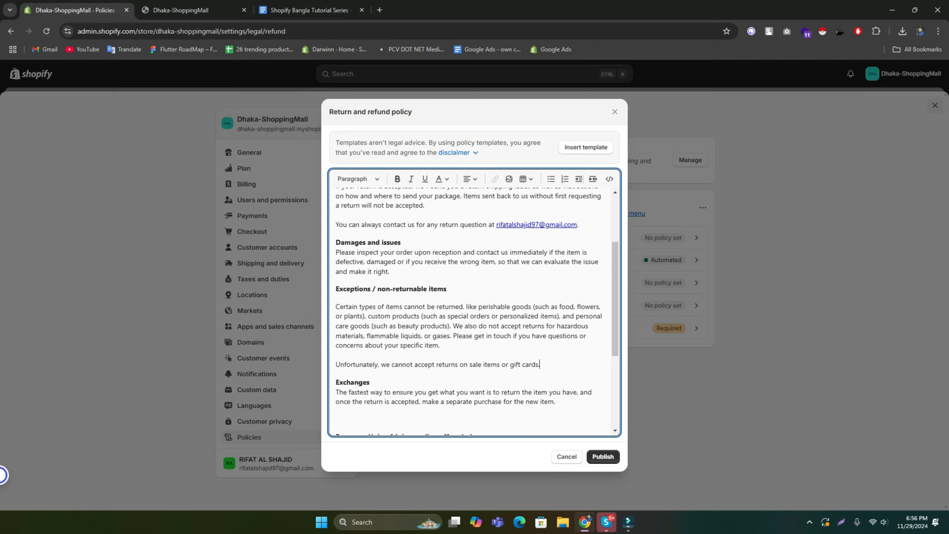
# Separate the "Exchanges" heading from its paragraph and remove the extra blank line above "European Union 14 day cooling off period".
pyautogui.click(371, 383)
pyautogui.press('Return')
pyautogui.press('Delete')
pyautogui.scroll(-2, 473, 312)
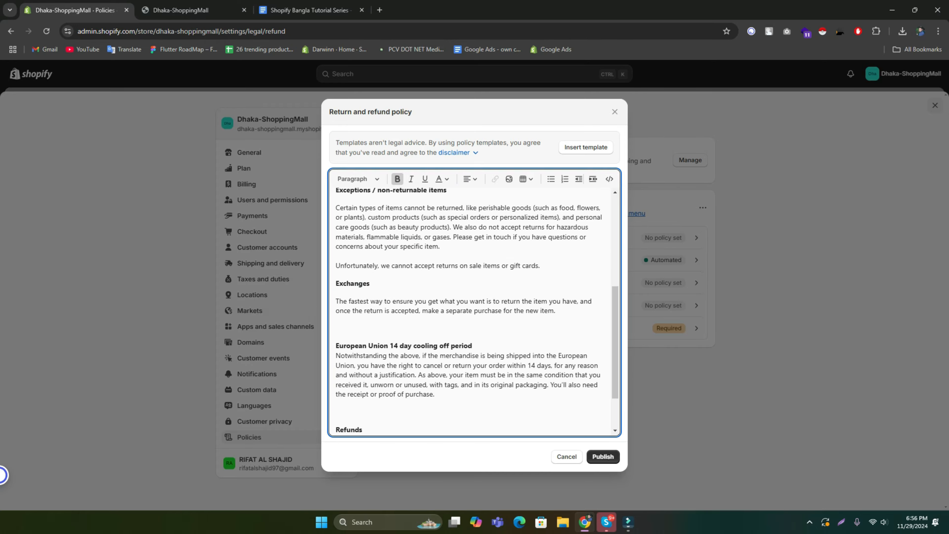
pyautogui.press('BackSpace')
# Separate the "European Union 14 day cooling off period" heading from its paragraph and remove the extra blank line above "Refunds".
pyautogui.click(473, 328)
pyautogui.press('Return')
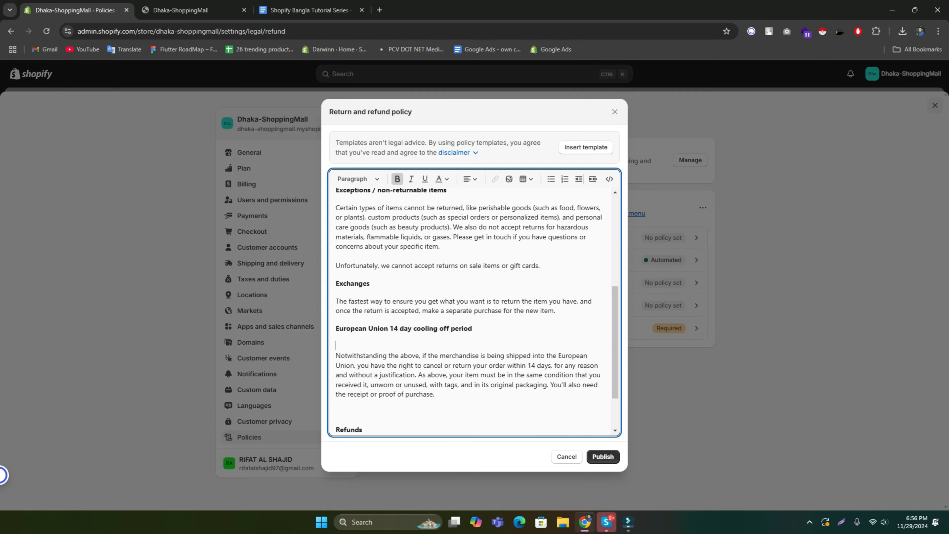
pyautogui.press('Delete')
pyautogui.click(435, 402)
pyautogui.press('BackSpace')
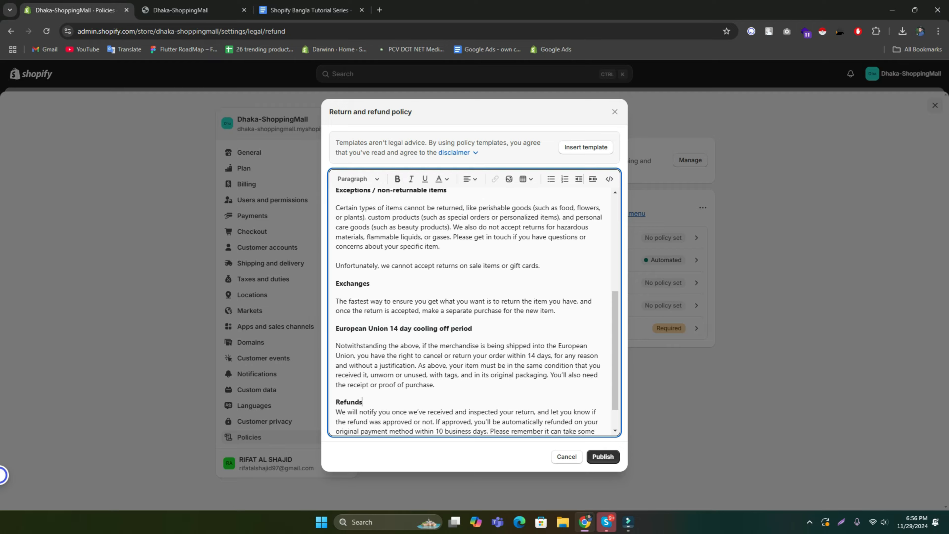
# Add spacing below the "Refunds" heading and before "If more than 15 business days", and publish the return and refund policy.
pyautogui.press('Return')
pyautogui.scroll(-1, 477, 312)
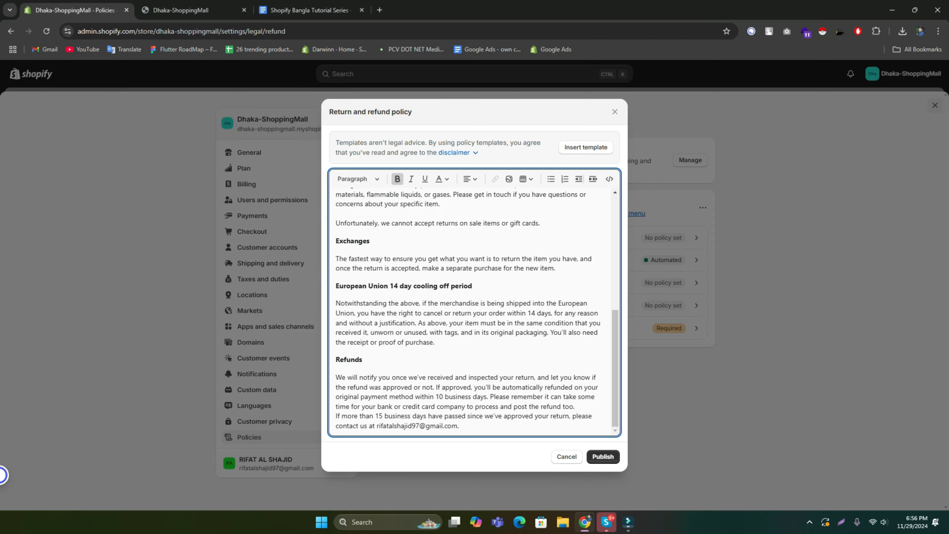
pyautogui.click(578, 406)
pyautogui.press('Return')
pyautogui.press('Delete')
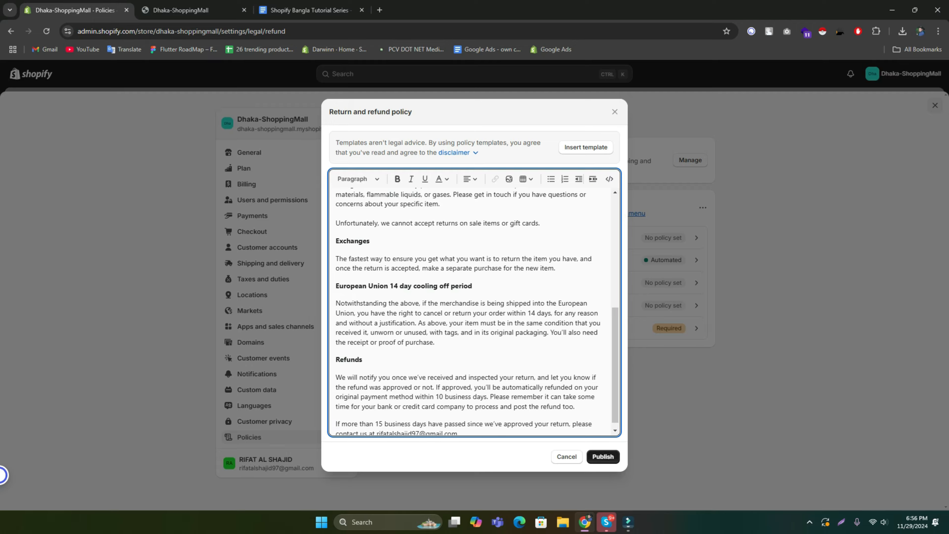
pyautogui.click(603, 456)
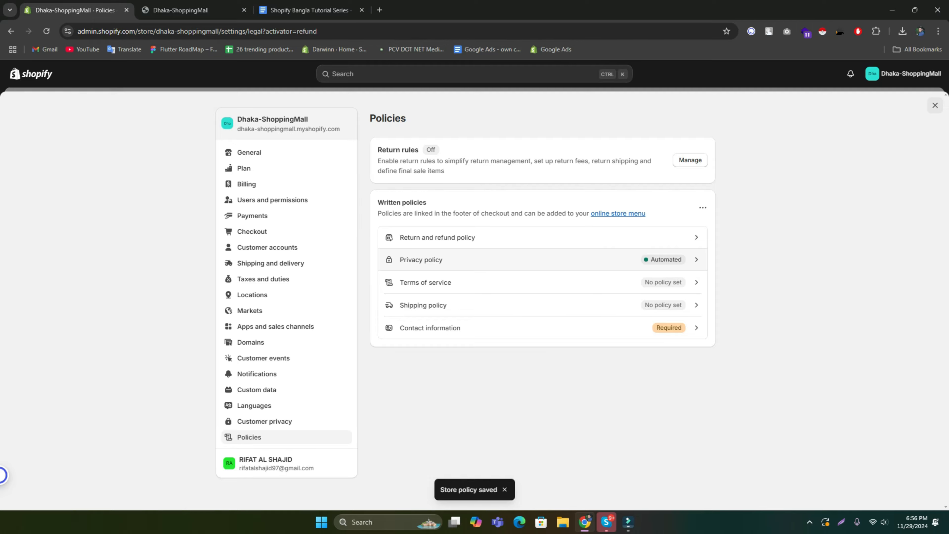
# Turn off the automated policy for the privacy policy and delete its "Last updated: November 29, 2024" line.
pyautogui.click(421, 259)
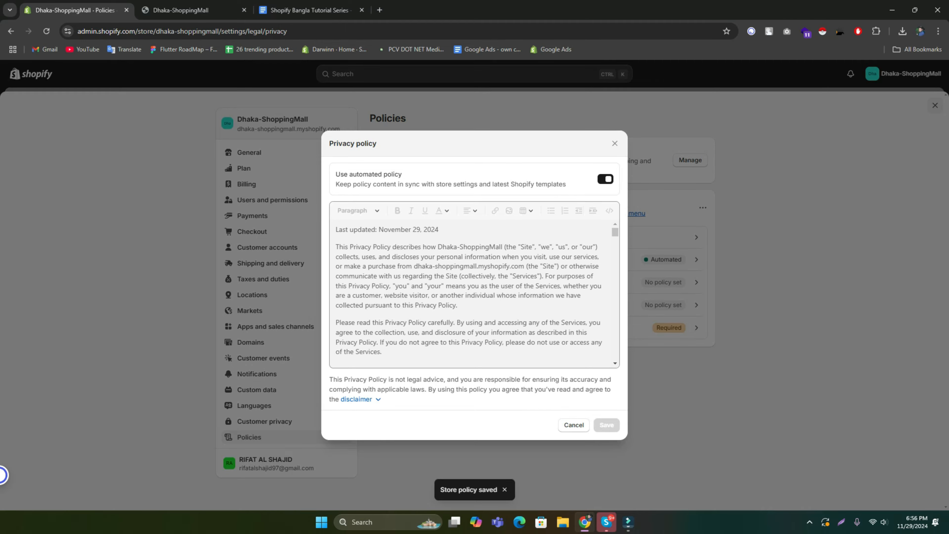
pyautogui.click(605, 179)
pyautogui.moveTo(336, 247)
pyautogui.mouseDown()
pyautogui.moveTo(443, 247)
pyautogui.moveTo(336, 229)
pyautogui.mouseUp()
pyautogui.click(427, 246)
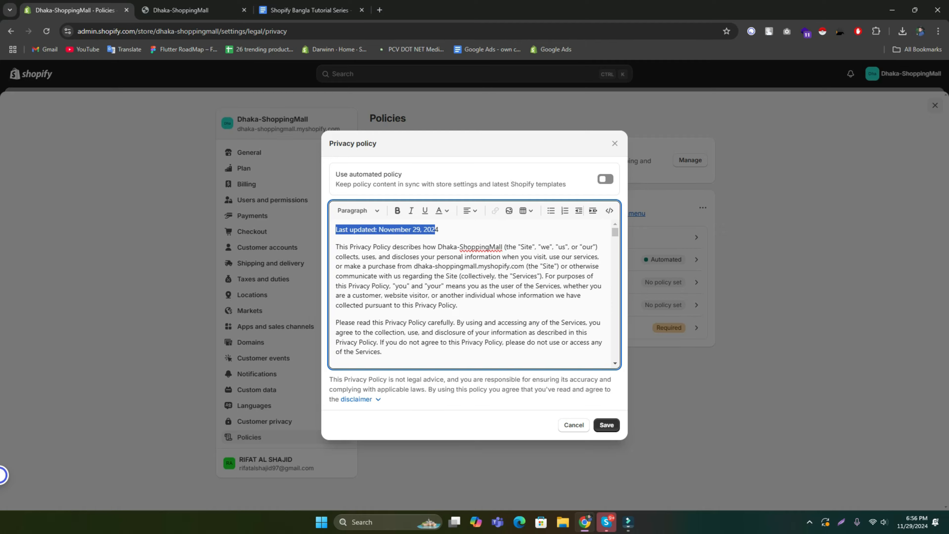
pyautogui.press('BackSpace')
pyautogui.press('Delete')
pyautogui.press('Delete')
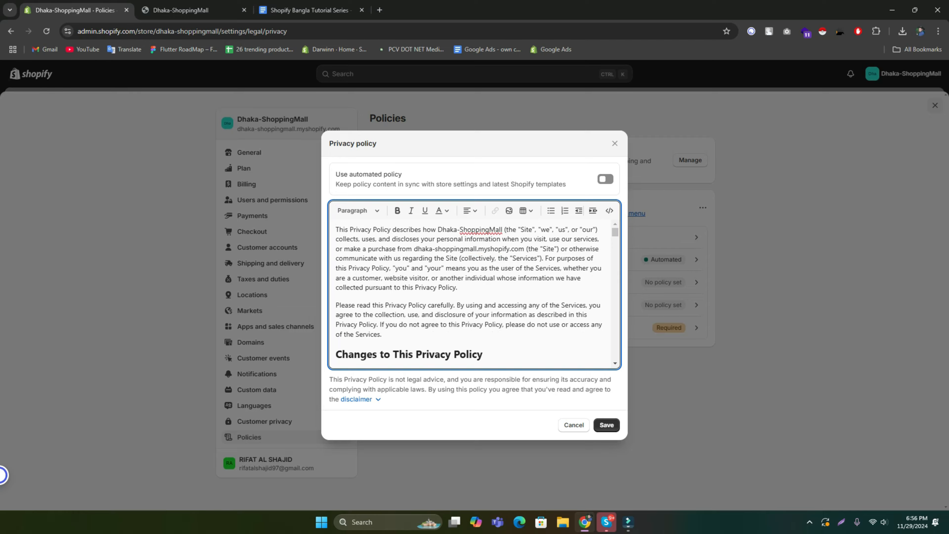
# Delete the parenthesised "Site", "we", "us", or "our" definition after Dhaka-ShoppingMall in the privacy policy's first paragraph.
pyautogui.moveTo(504, 229); pyautogui.dragTo(541, 229)
pyautogui.press('BackSpace')
pyautogui.hotkey('shift', 'Right')
pyautogui.hotkey('shift', 'Right')
pyautogui.hotkey('shift', 'Right')
pyautogui.hotkey('shift', 'Right')
pyautogui.hotkey('shift', 'Right')
pyautogui.hotkey('shift', 'Right')
pyautogui.hotkey('shift', 'Right')
pyautogui.hotkey('shift', 'Right')
pyautogui.hotkey('shift', 'Right')
pyautogui.hotkey('shift', 'Right')
pyautogui.hotkey('shift', 'Right')
pyautogui.hotkey('shift', 'Right')
pyautogui.hotkey('shift', 'Right')
pyautogui.hotkey('shift', 'Right')
pyautogui.hotkey('shift', 'Right')
pyautogui.hotkey('shift', 'Right')
pyautogui.hotkey('shift', 'Right')
pyautogui.hotkey('shift', 'Right')
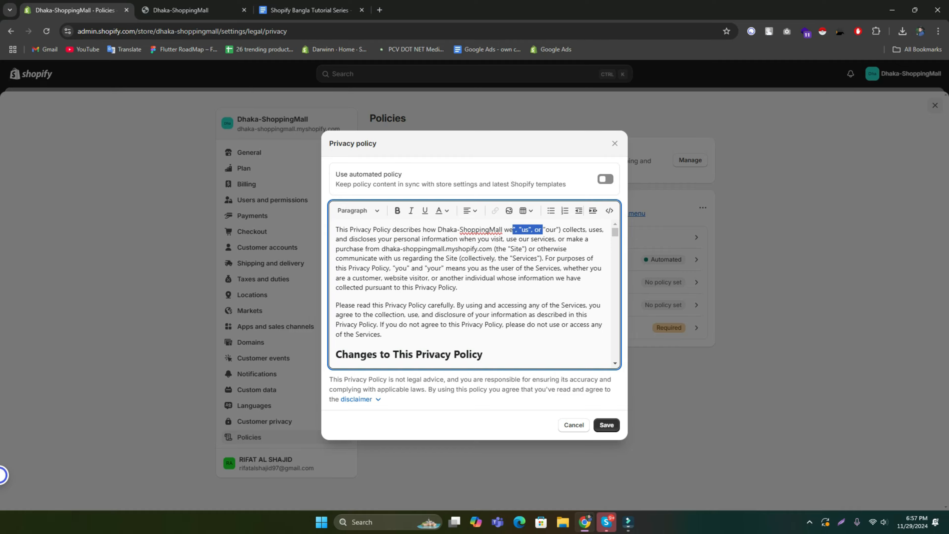
pyautogui.press('BackSpace')
# Change the "Changes to This Privacy Policy" heading to Heading 3.
pyautogui.scroll(-4, 469, 294)
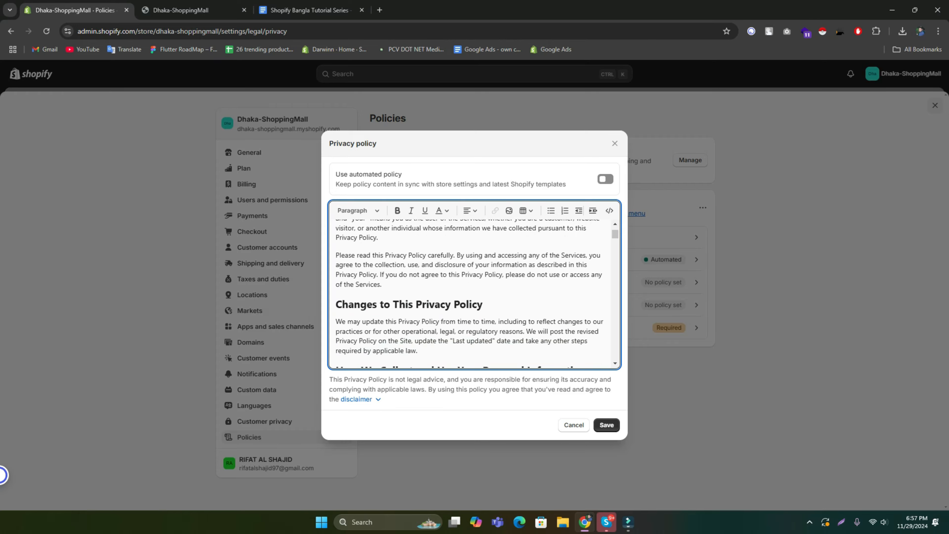
pyautogui.scroll(3, 469, 295)
pyautogui.click(366, 305)
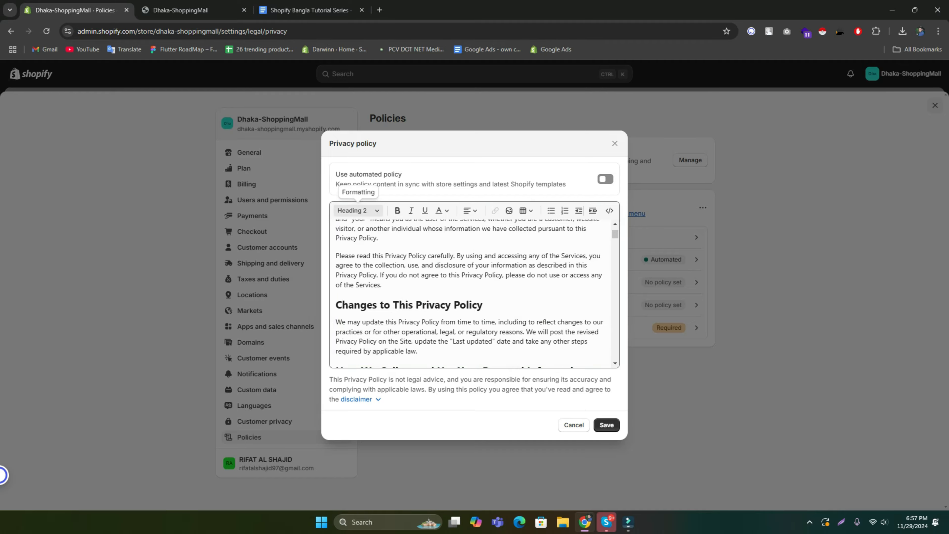
pyautogui.click(358, 210)
pyautogui.click(349, 303)
pyautogui.scroll(-3, 469, 294)
# Change the "How We Collect and Use Your Personal Information" heading to Heading 3 and save the privacy policy.
pyautogui.click(396, 268)
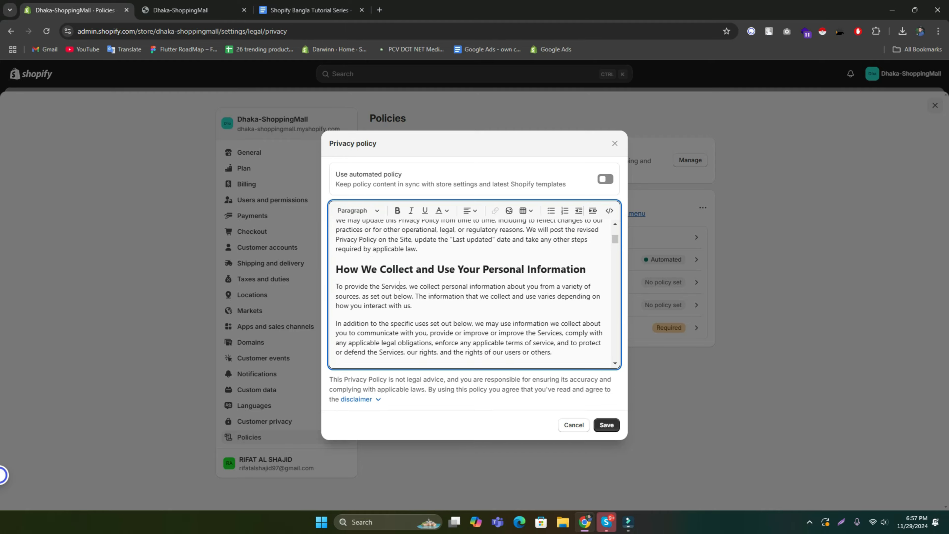
pyautogui.click(357, 210)
pyautogui.click(350, 303)
pyautogui.scroll(-10, 469, 294)
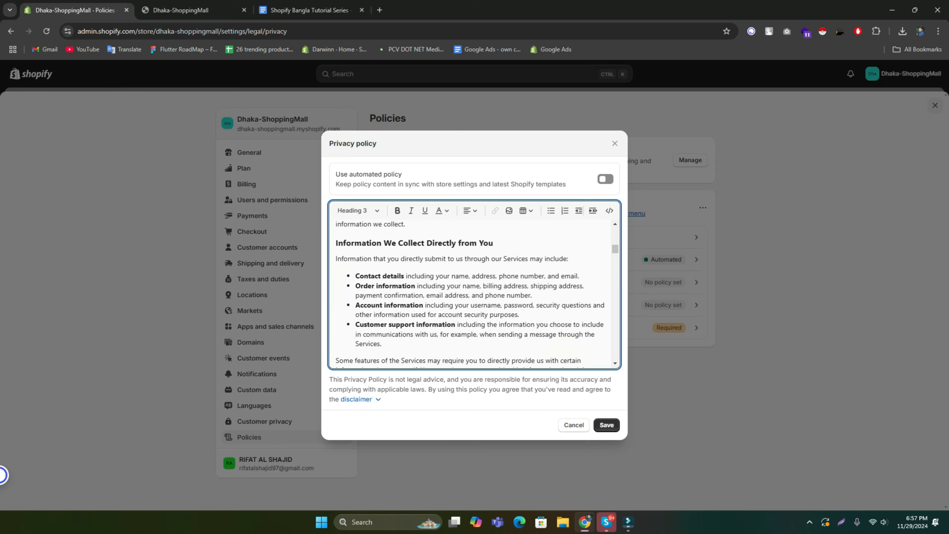
pyautogui.scroll(-15, 470, 293)
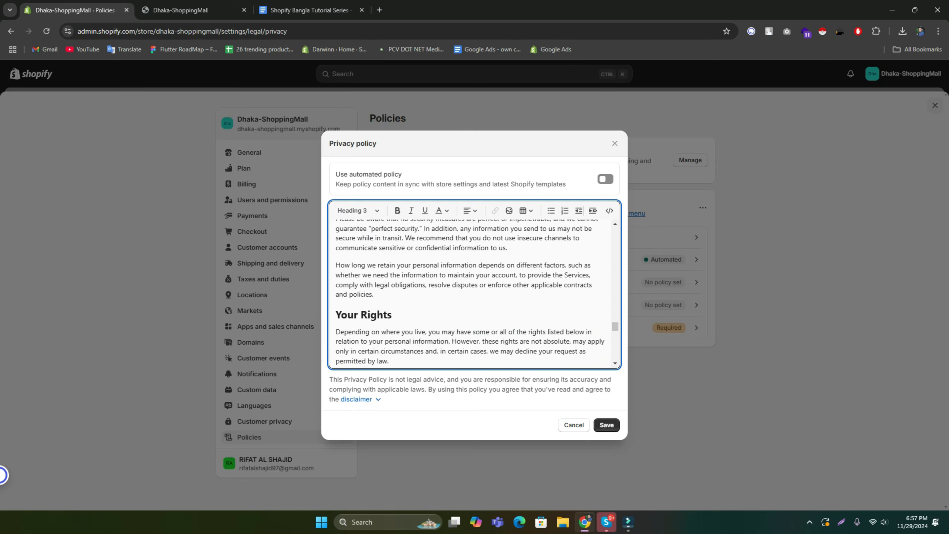
pyautogui.click(606, 424)
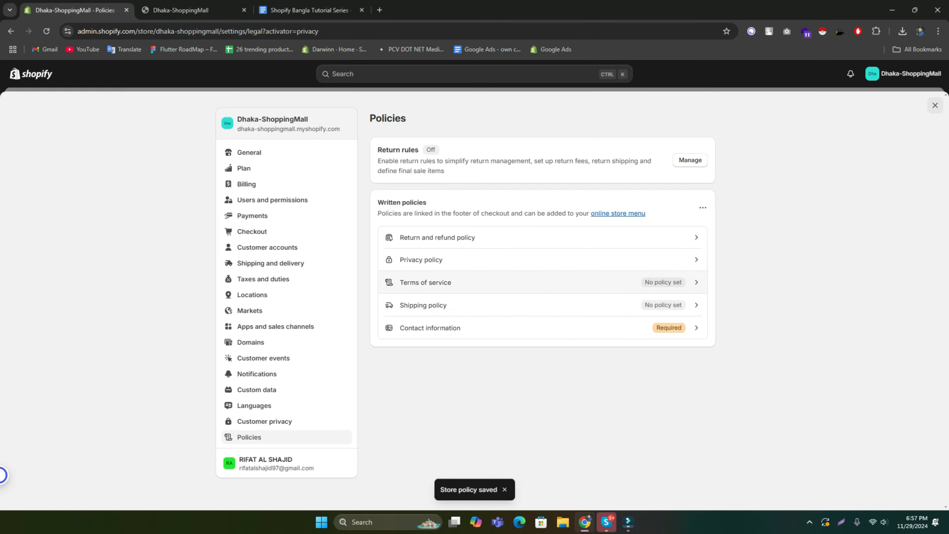
# Insert the Terms of service template and delete the block of contact detail lines at the end of Section 20.
pyautogui.click(425, 282)
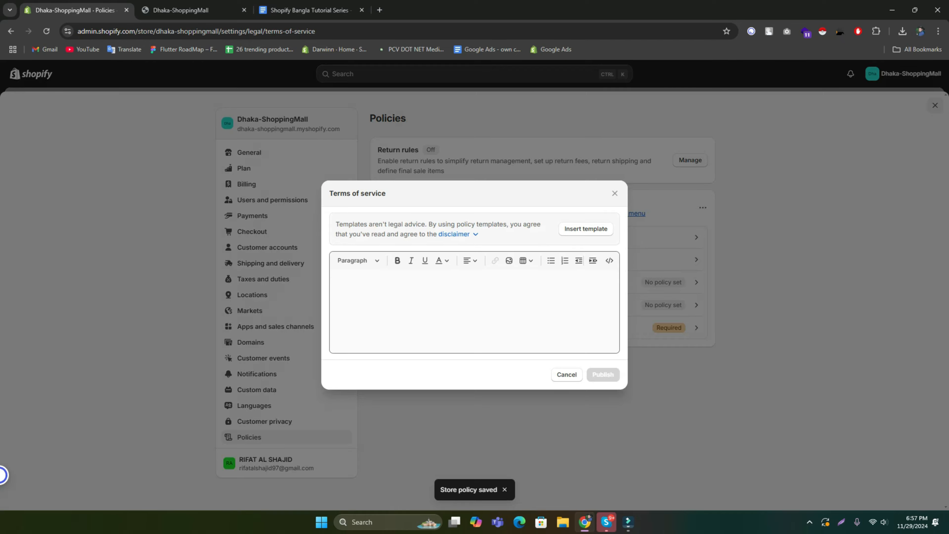
pyautogui.click(585, 229)
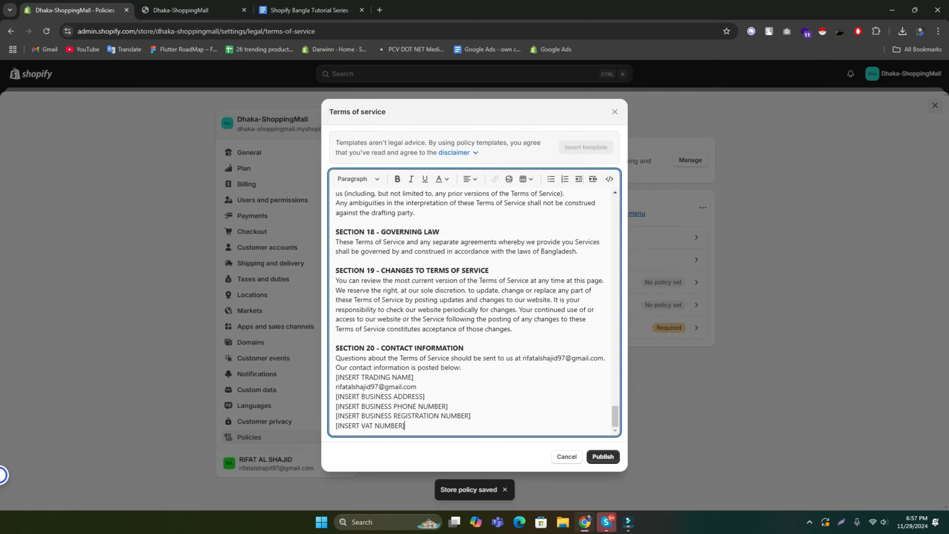
pyautogui.hotkey('shift', 'Up')
pyautogui.hotkey('shift', 'Up')
pyautogui.hotkey('shift', 'Up')
pyautogui.hotkey('shift', 'Up')
pyautogui.hotkey('shift', 'Up')
pyautogui.hotkey('shift', 'Home')
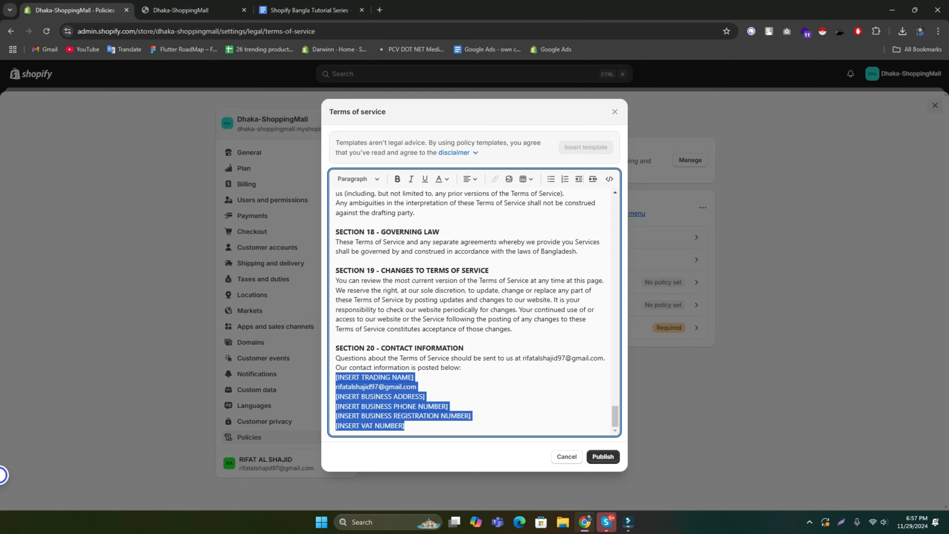
pyautogui.press('BackSpace')
pyautogui.press('BackSpace')
# Delete the sentence "Our contact information is posted below:" from Section 20 of the terms of service.
pyautogui.hotkey('shift', 'Home')
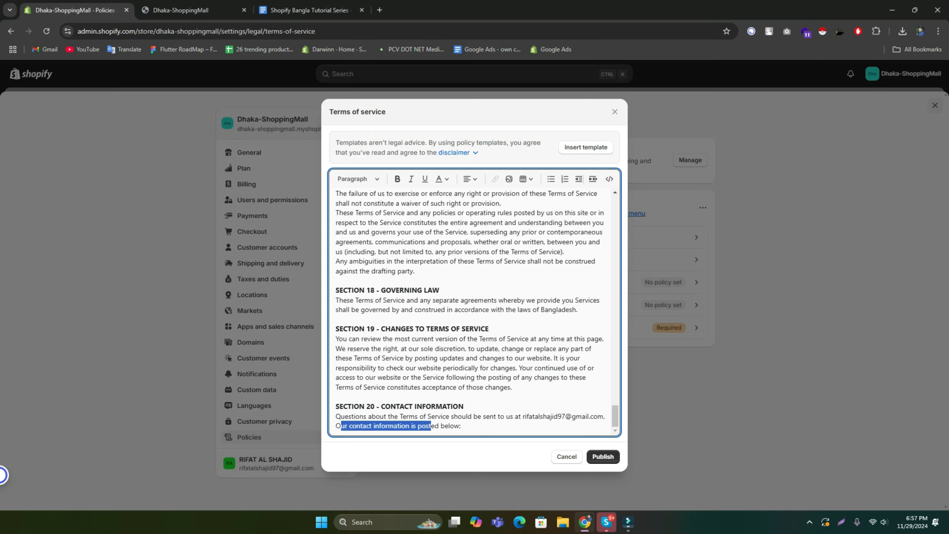
pyautogui.press('BackSpace')
pyautogui.press('BackSpace')
pyautogui.press('Delete')
pyautogui.press('Delete')
pyautogui.press('Delete')
pyautogui.press('Delete')
pyautogui.press('Delete')
pyautogui.press('Delete')
pyautogui.press('Delete')
pyautogui.press('Delete')
pyautogui.press('Delete')
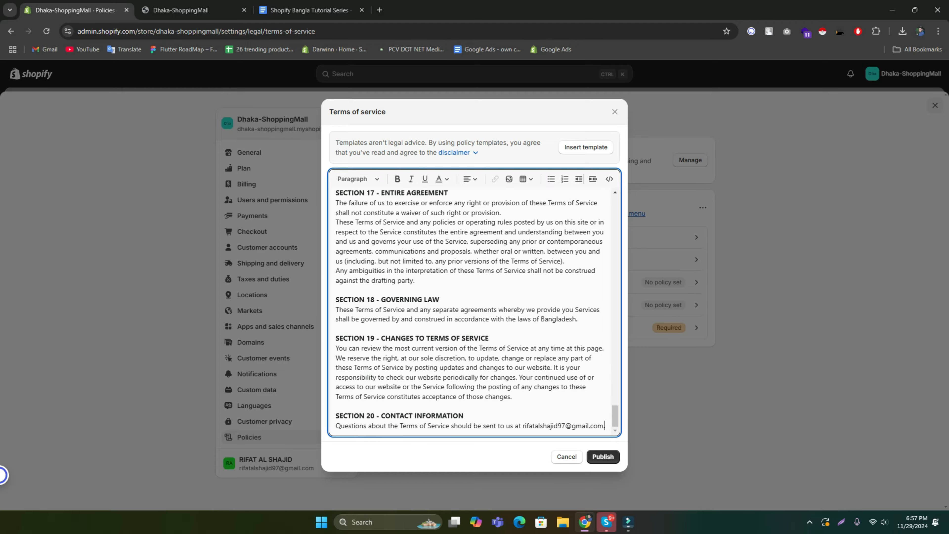
# Add spacing between the "OVERVIEW" heading and its first paragraph in the terms of service.
pyautogui.scroll(20, 470, 311)
pyautogui.scroll(20, 470, 310)
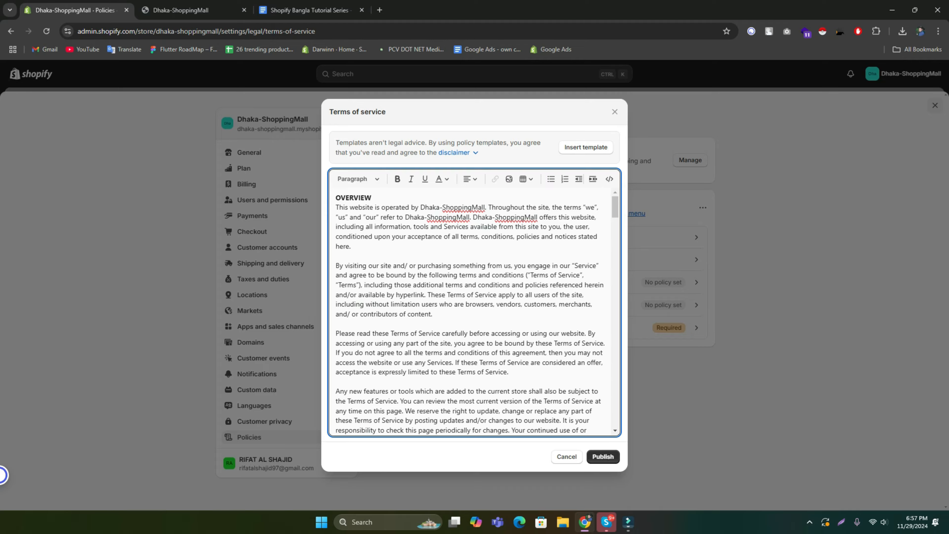
pyautogui.press('Return')
pyautogui.press('BackSpace')
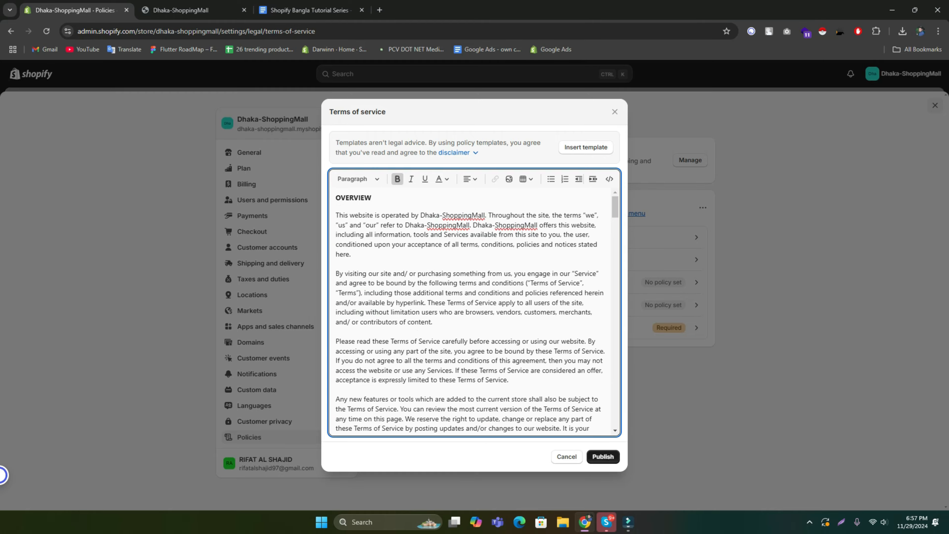
# Publish the terms of service, open and dismiss the shipping policy without editing it, and leave the store settings.
pyautogui.click(603, 456)
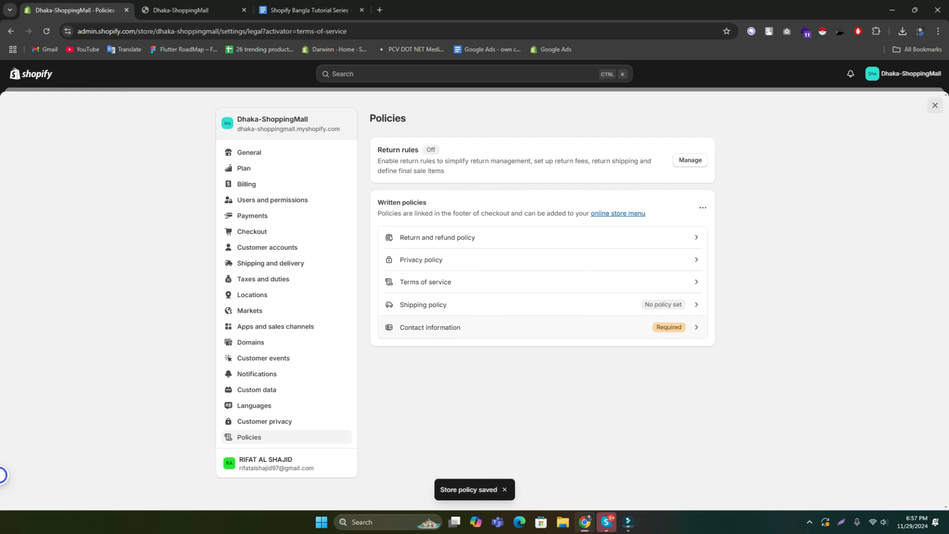
pyautogui.click(486, 303)
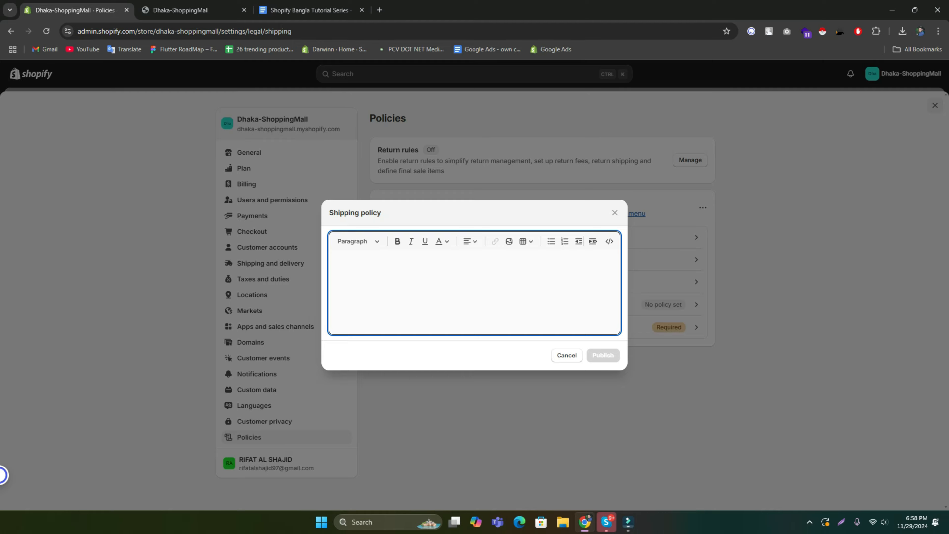
pyautogui.click(566, 355)
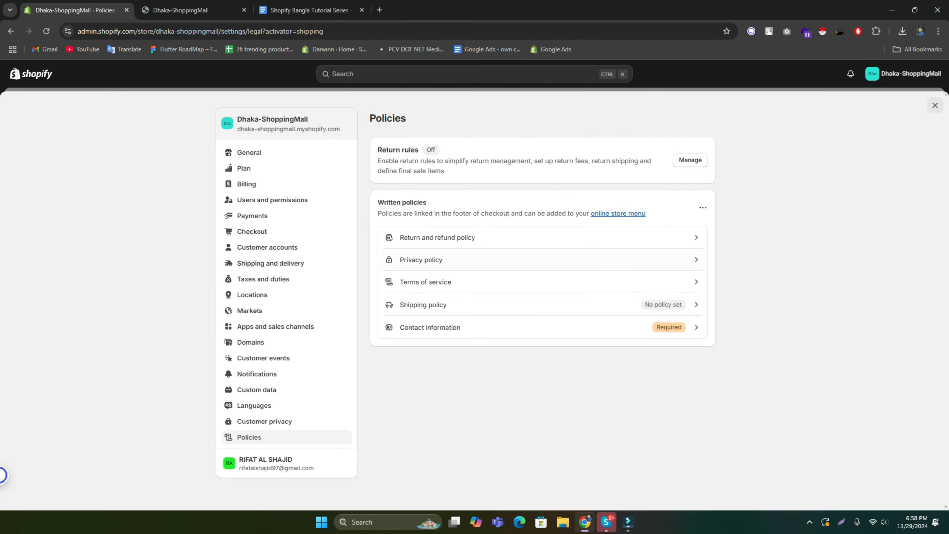
pyautogui.click(935, 105)
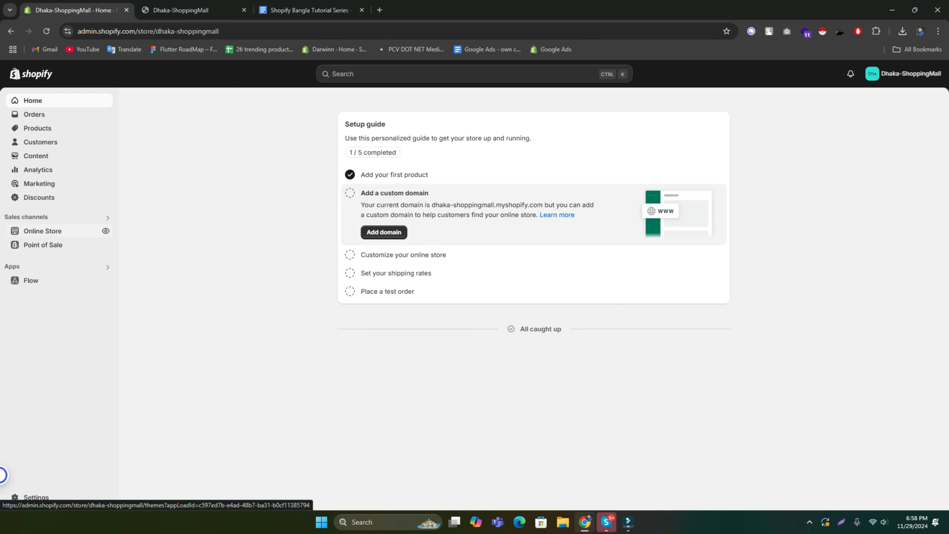
# Start a new online store page titled "About Us".
pyautogui.click(43, 230)
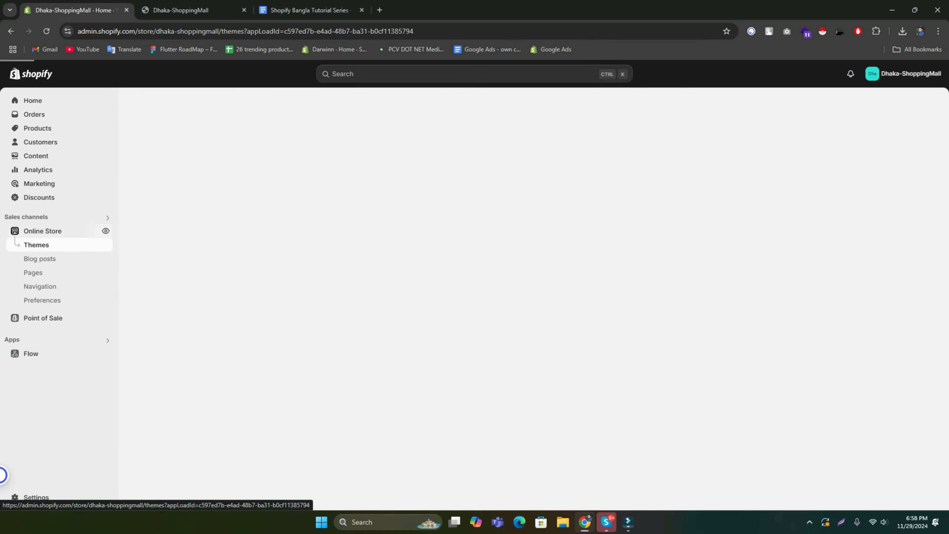
pyautogui.click(33, 272)
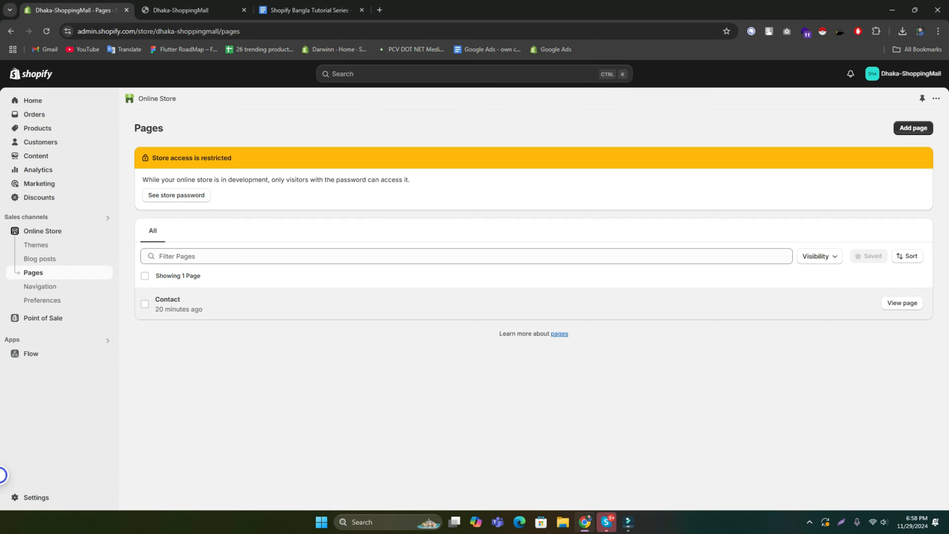
pyautogui.click(913, 128)
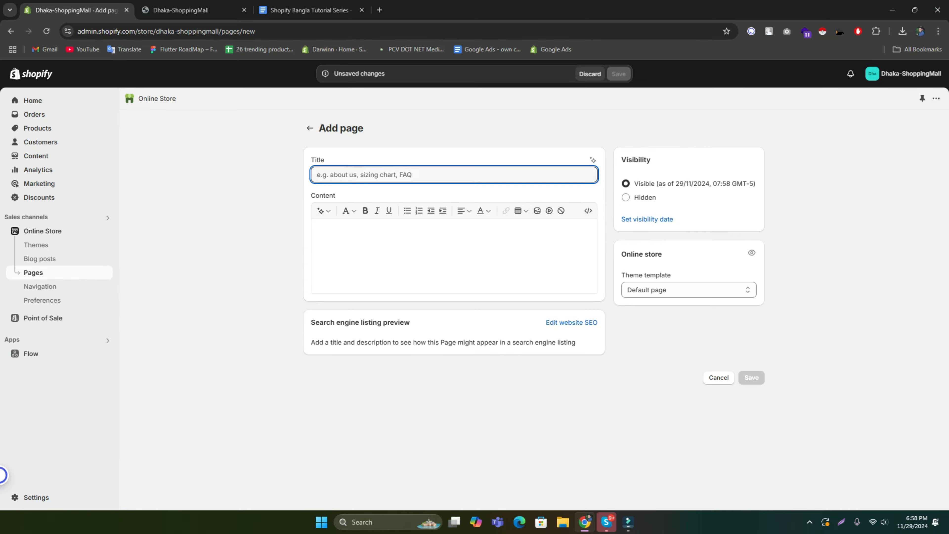
pyautogui.write('About ')
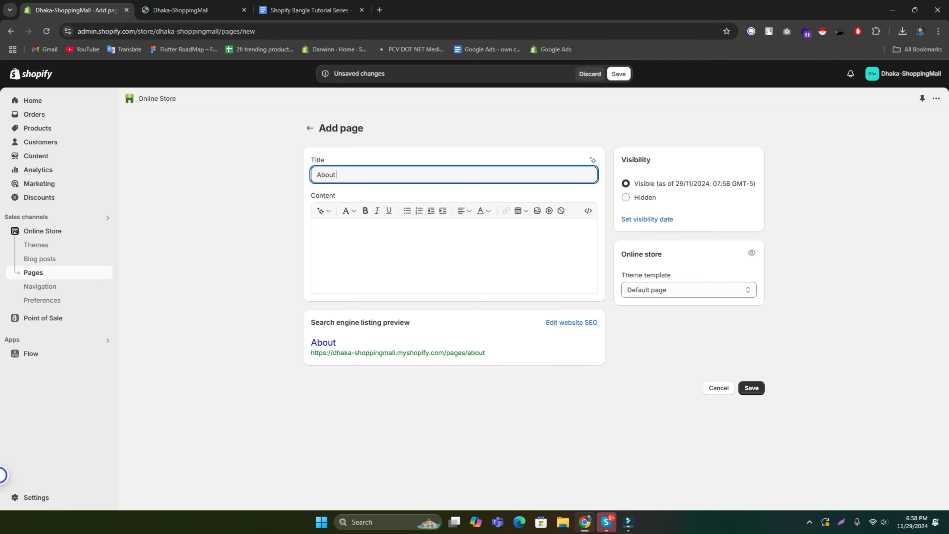
pyautogui.write('Us')
# Search the web for "lorem ipsum" in a new browser tab and open the lipsum.com website.
pyautogui.click(318, 229)
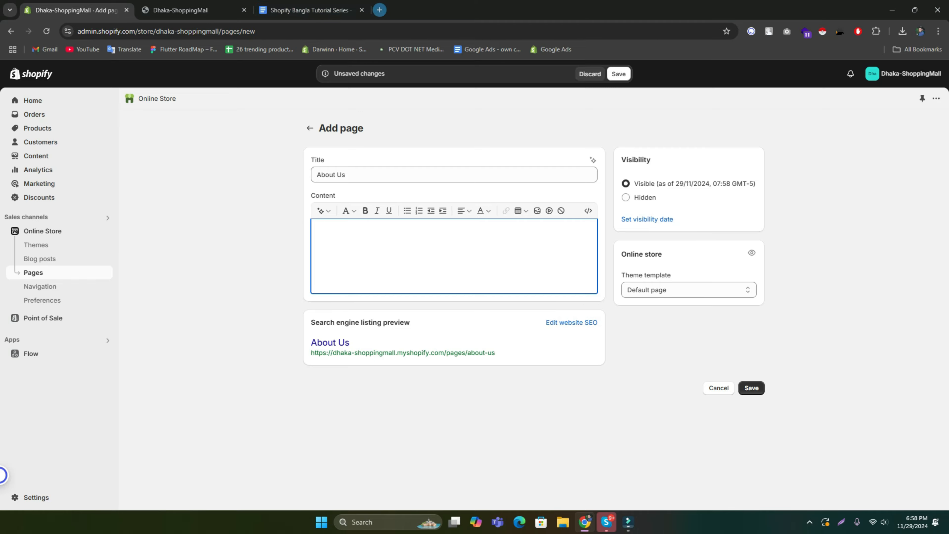
pyautogui.click(380, 10)
pyautogui.write('lore')
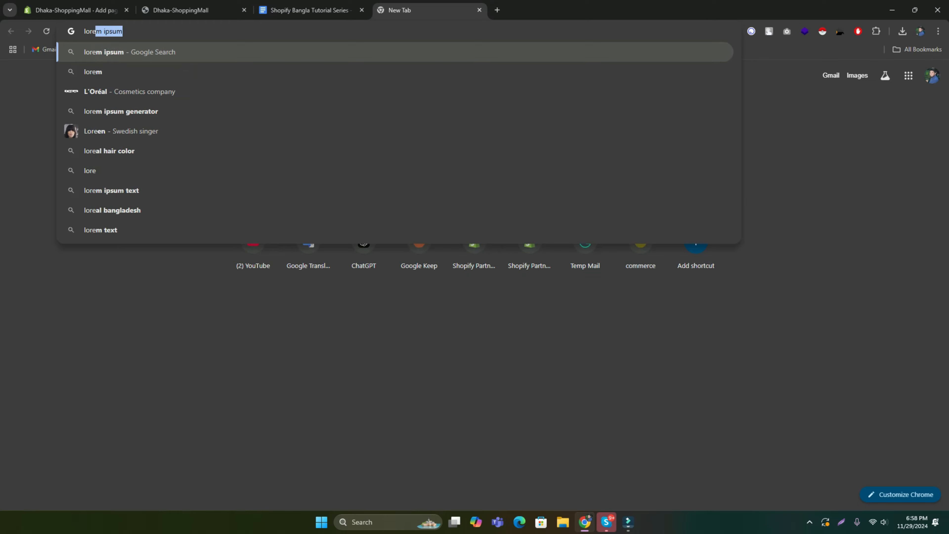
pyautogui.press('Return')
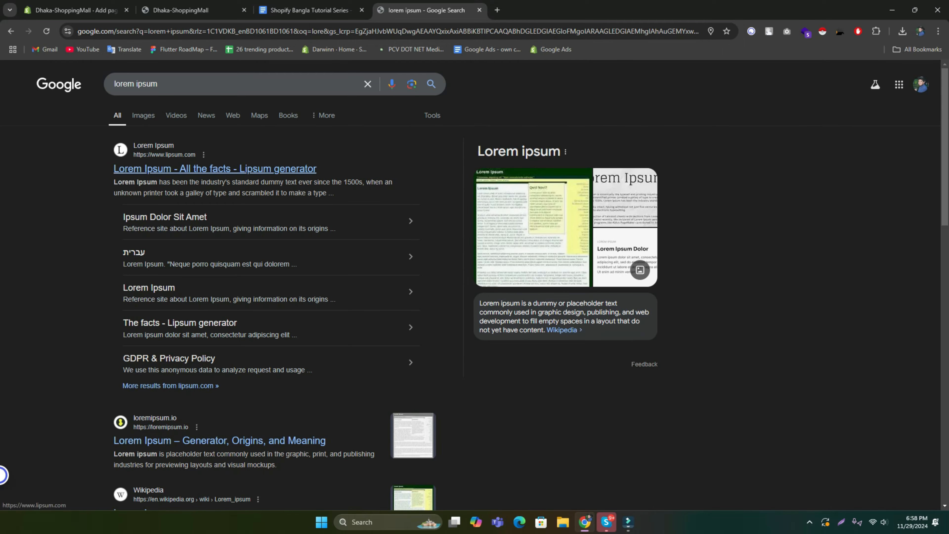
pyautogui.click(215, 168)
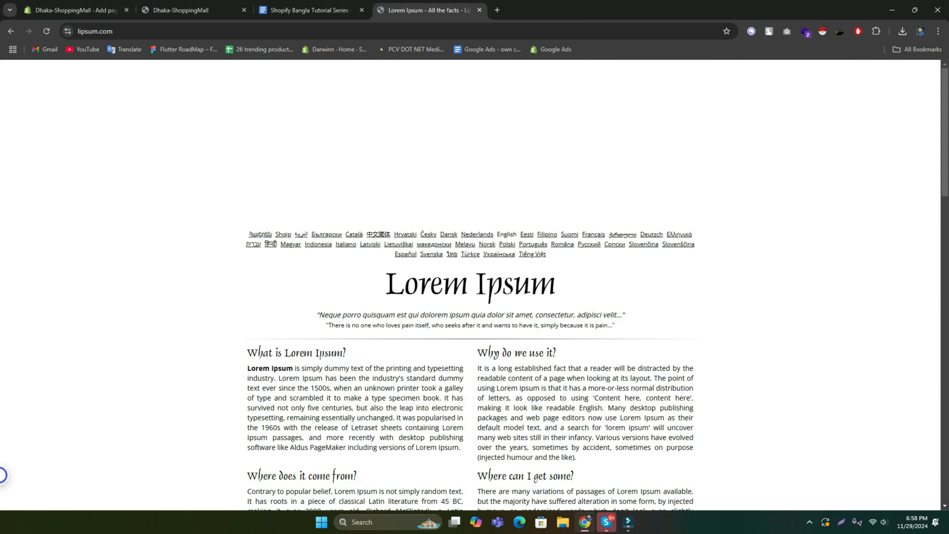
# Copy the "What is Lorem Ipsum?" paragraph into the About Us page's content and save the page.
pyautogui.doubleClick(308, 398)
pyautogui.tripleClick(308, 398)
pyautogui.hotkey('ctrl', 'c')
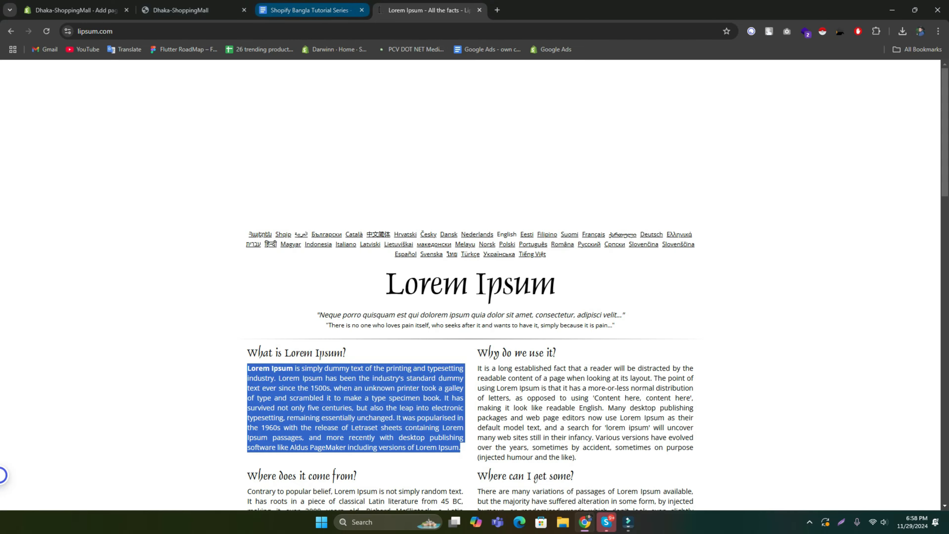
pyautogui.click(71, 11)
pyautogui.hotkey('ctrl', 'v')
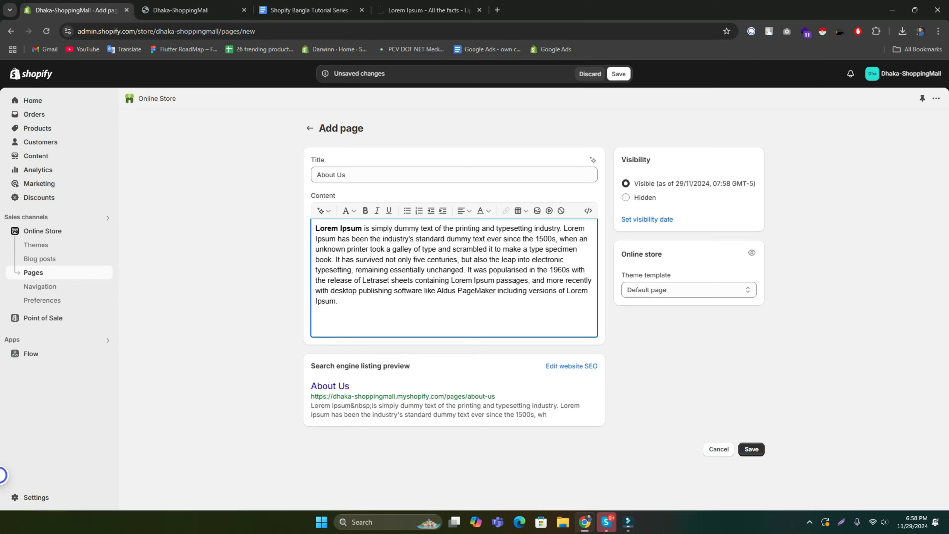
pyautogui.click(619, 74)
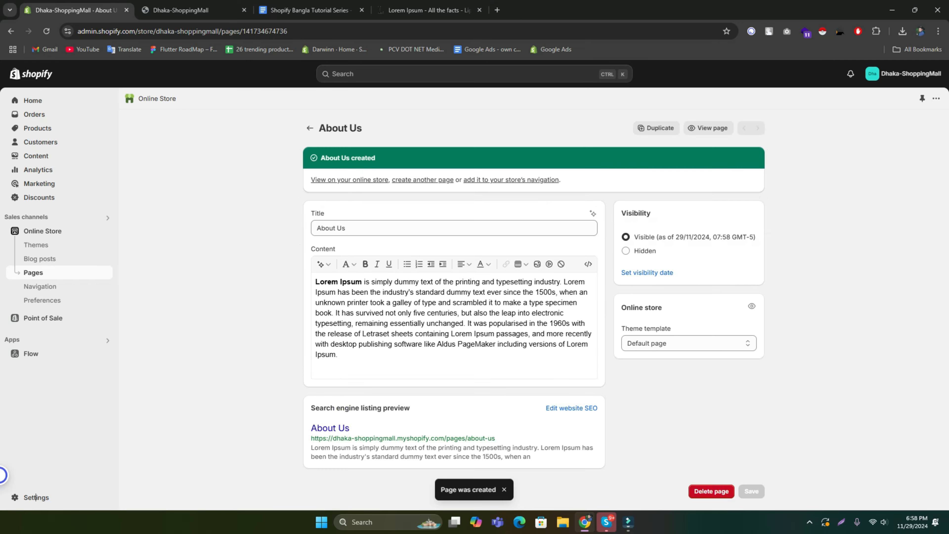
# Return to the page list and look through the storefront's home page in its own browser tab.
pyautogui.click(310, 128)
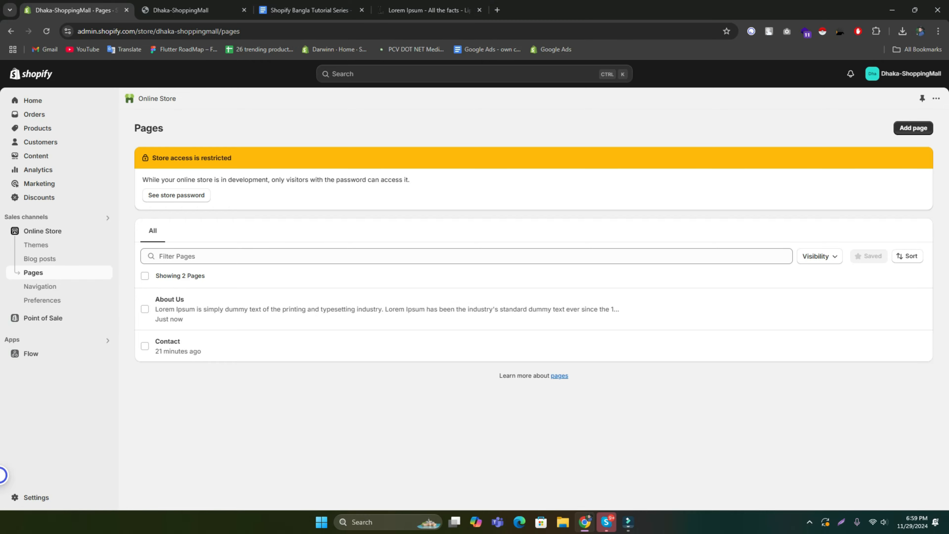
pyautogui.click(181, 10)
pyautogui.scroll(-8, 411, 242)
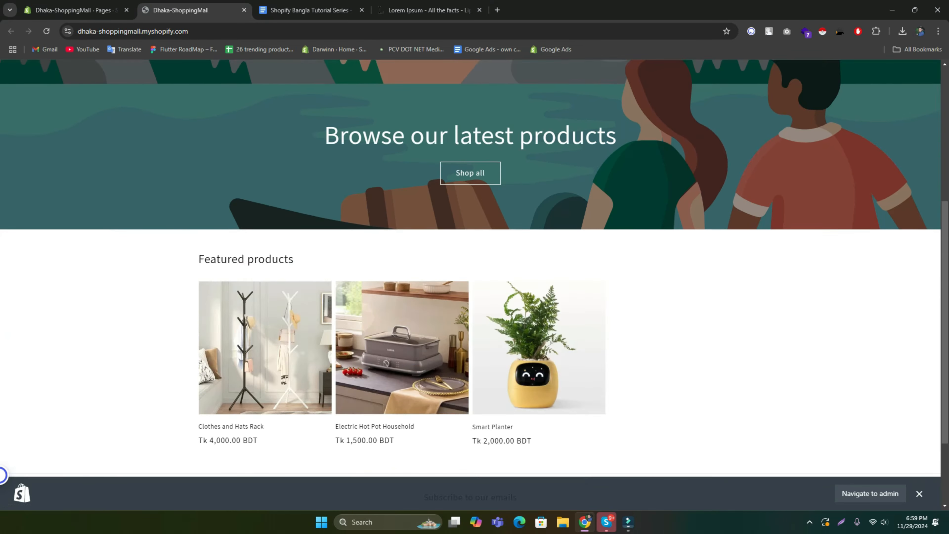
pyautogui.scroll(8, 411, 243)
pyautogui.click(75, 10)
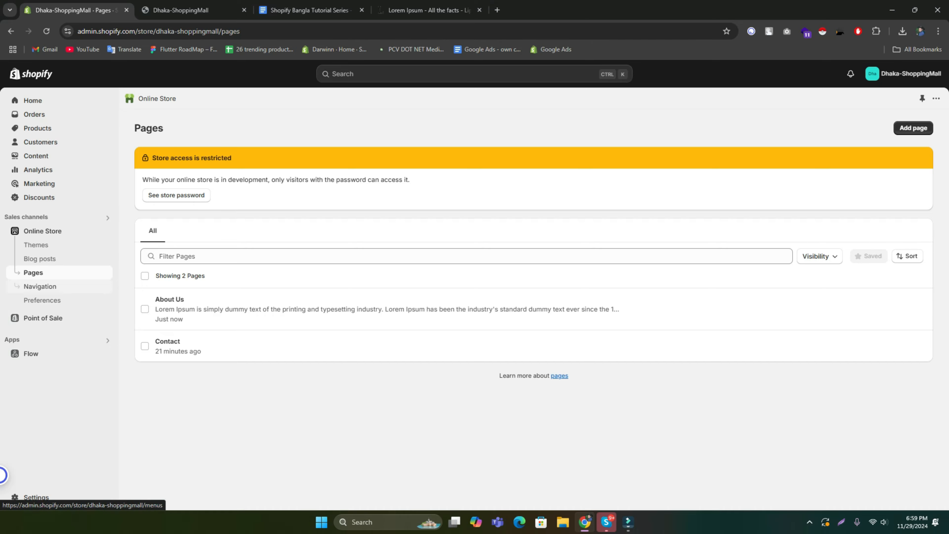
# Check the storefront's header links and rename the Catalog item in the store's Main menu to "Shop".
pyautogui.click(40, 286)
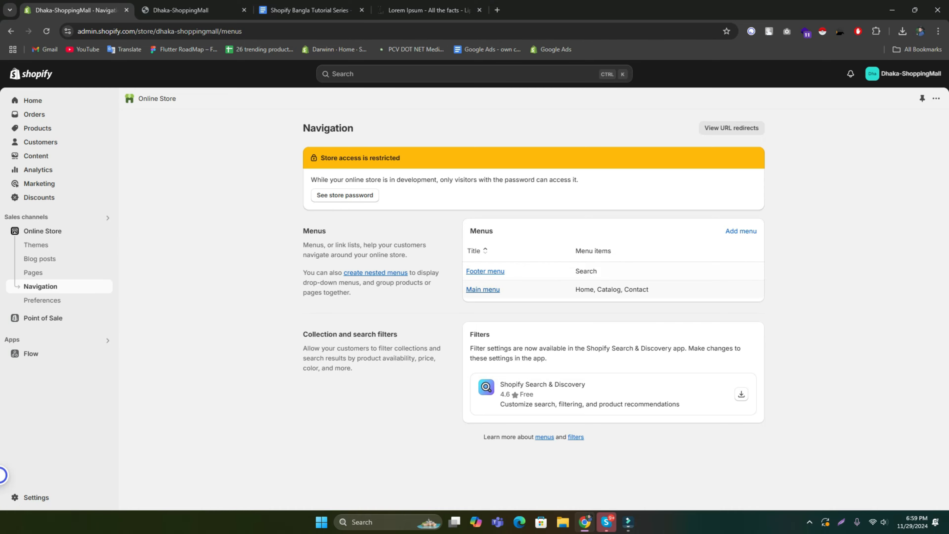
pyautogui.click(482, 289)
pyautogui.click(201, 10)
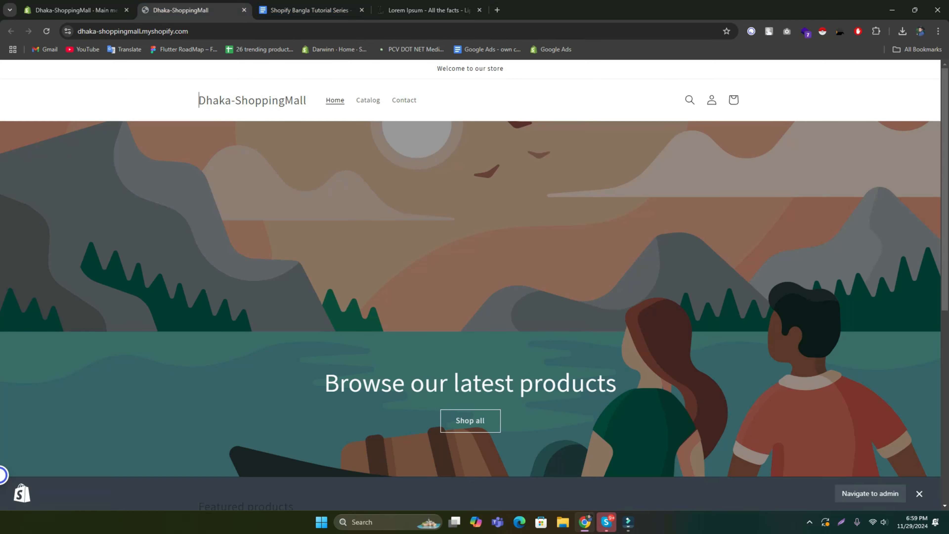
pyautogui.scroll(-5, 199, 95)
pyautogui.scroll(5, 199, 91)
pyautogui.hotkey('ctrl', 'shift', 'Tab')
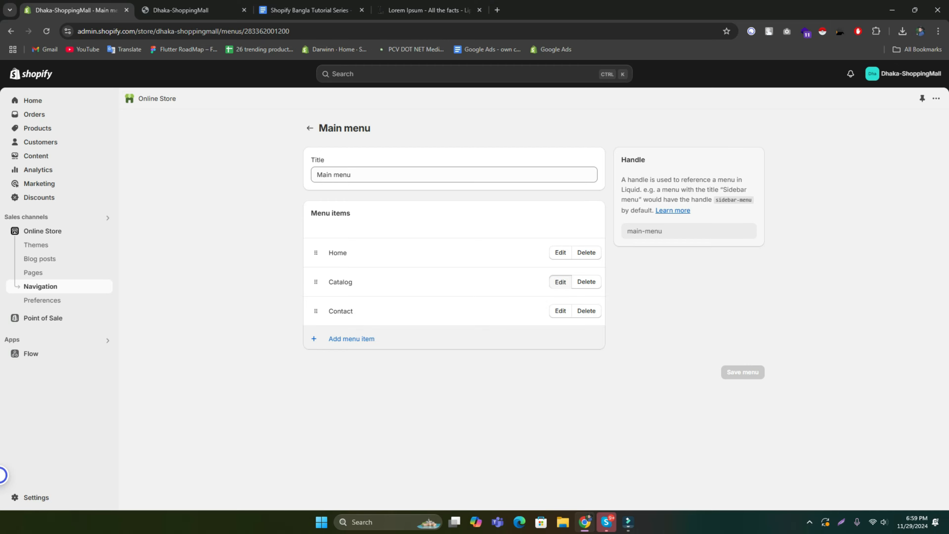
pyautogui.click(560, 281)
pyautogui.hotkey('ctrl', 'a')
pyautogui.write('S')
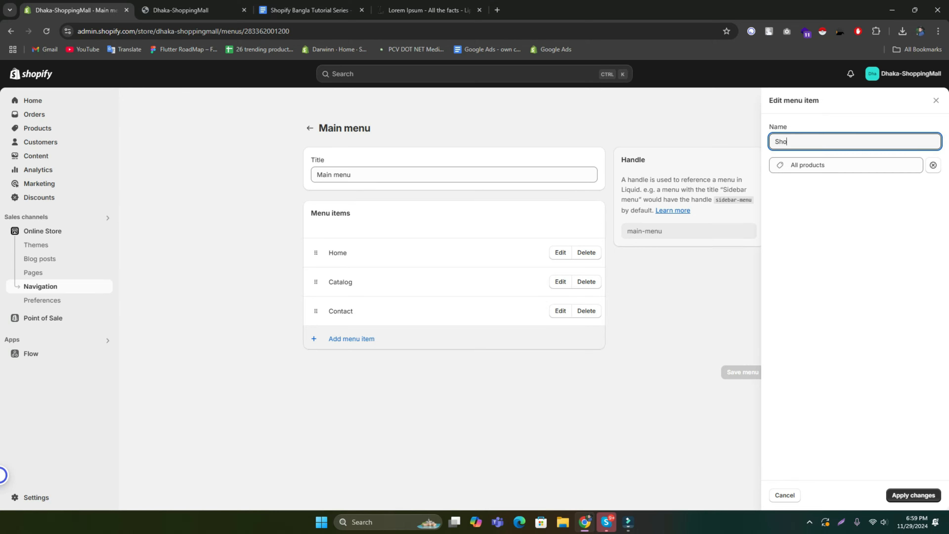
pyautogui.press('Return')
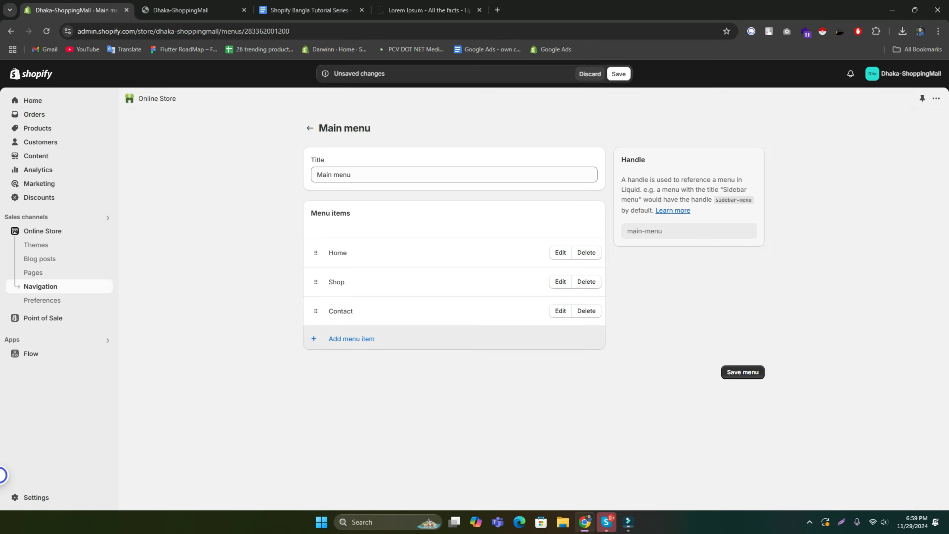
# Add a link to the About Us page to the Main menu, place it above Contact, and save the menu.
pyautogui.click(351, 338)
pyautogui.click(846, 165)
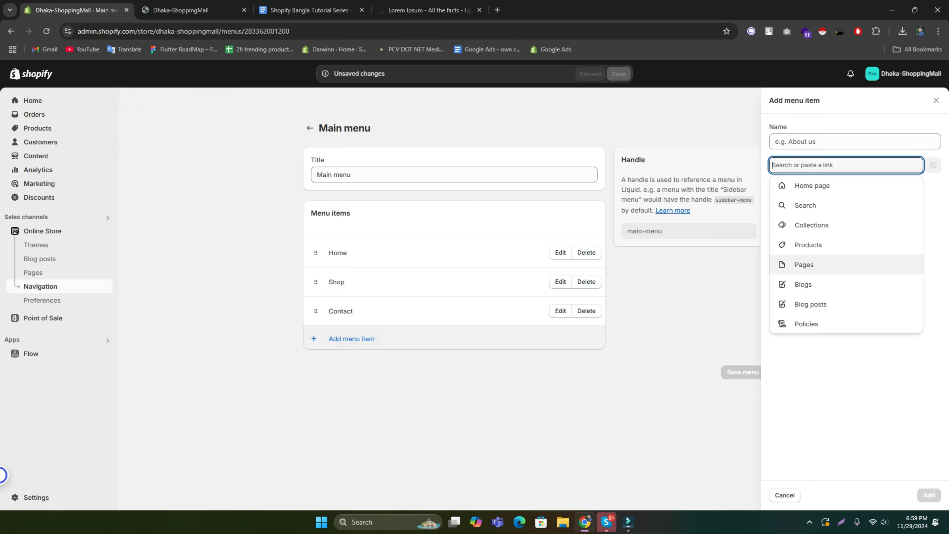
pyautogui.click(804, 264)
pyautogui.click(803, 204)
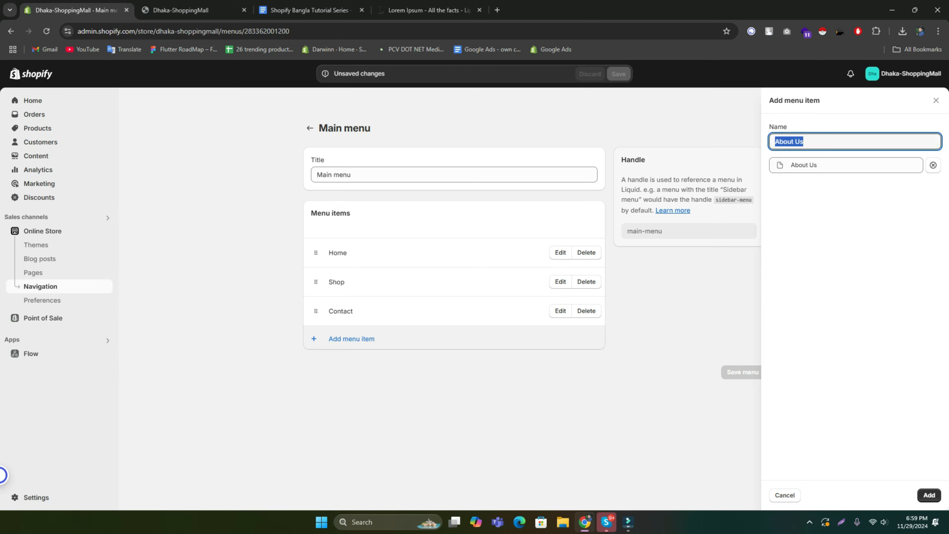
pyautogui.click(929, 494)
pyautogui.moveTo(316, 341); pyautogui.dragTo(318, 311)
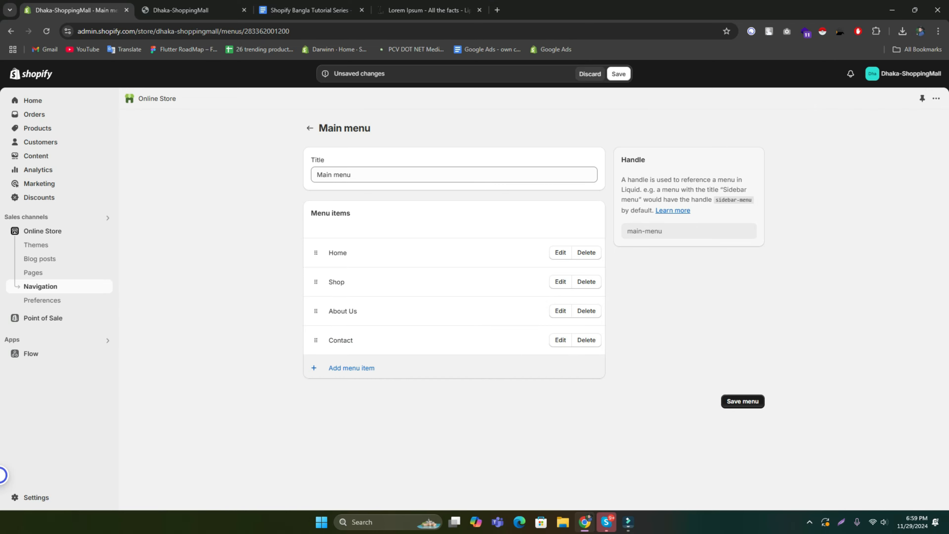
pyautogui.click(742, 401)
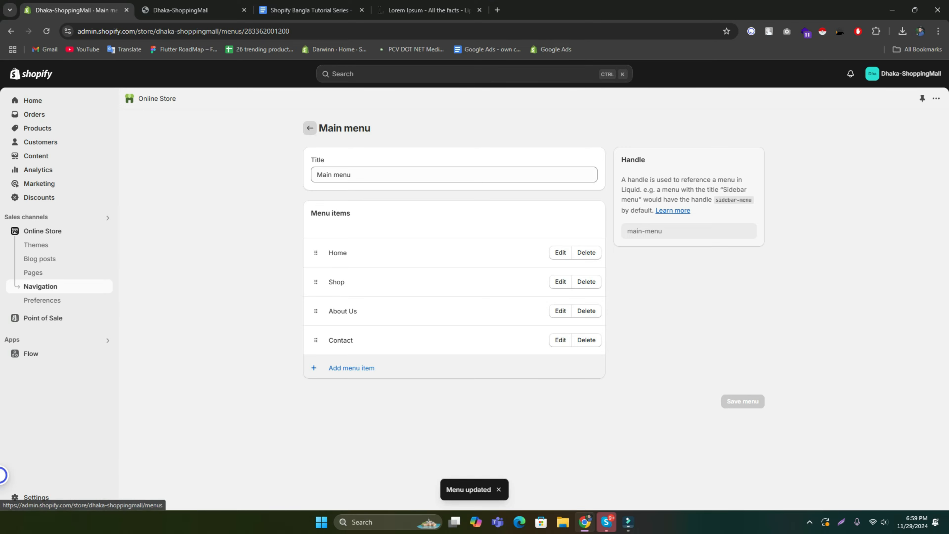
# Add a link to the About Us page to the store's Footer menu.
pyautogui.click(309, 128)
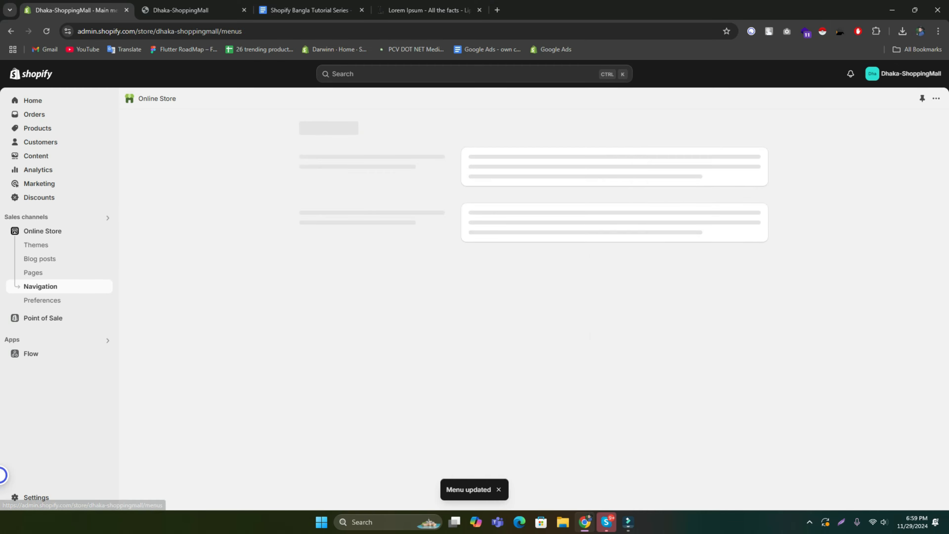
pyautogui.click(485, 271)
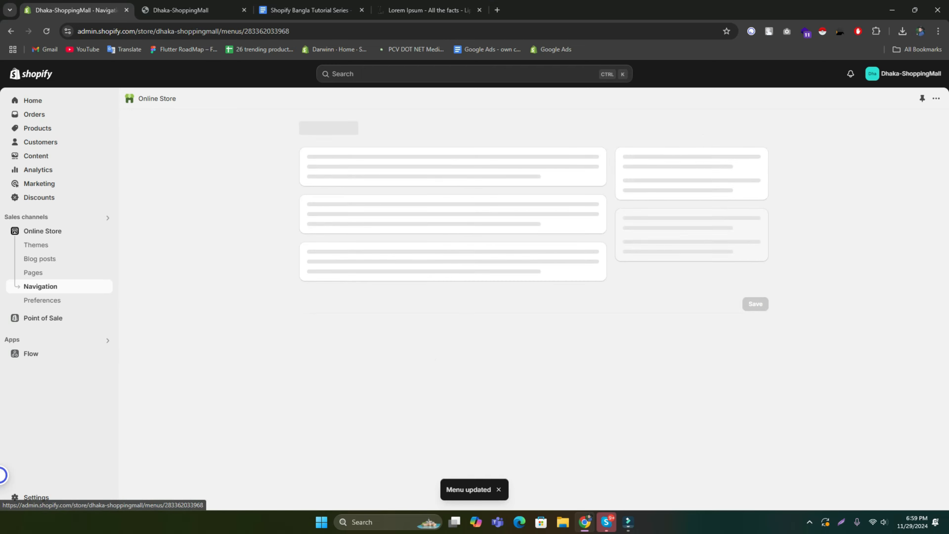
pyautogui.click(351, 280)
pyautogui.click(846, 164)
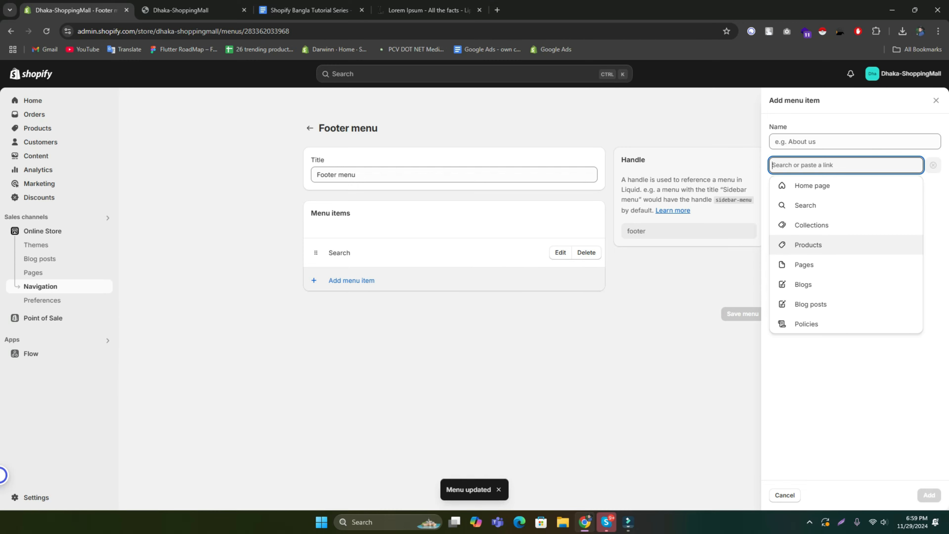
pyautogui.click(804, 265)
pyautogui.click(791, 205)
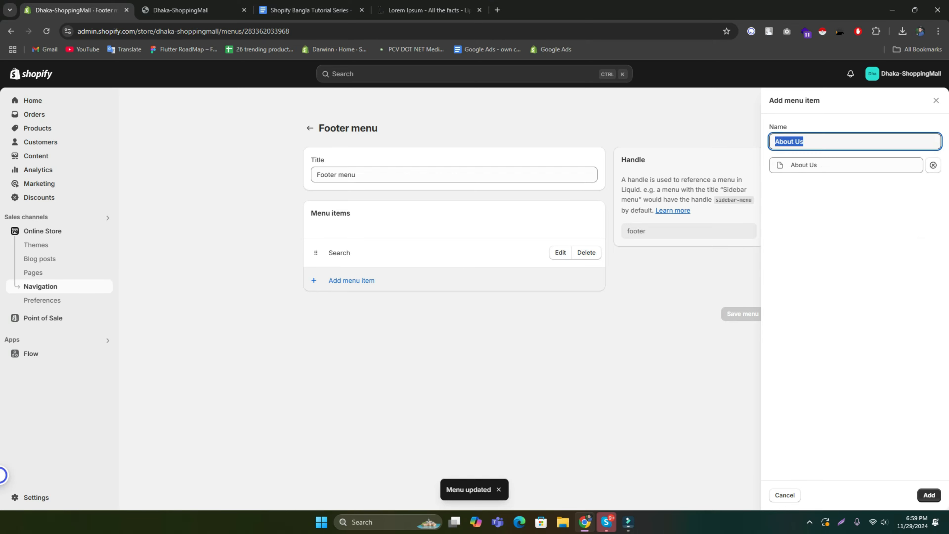
pyautogui.click(929, 495)
# Add a link to the Contact page to the Footer menu.
pyautogui.click(351, 309)
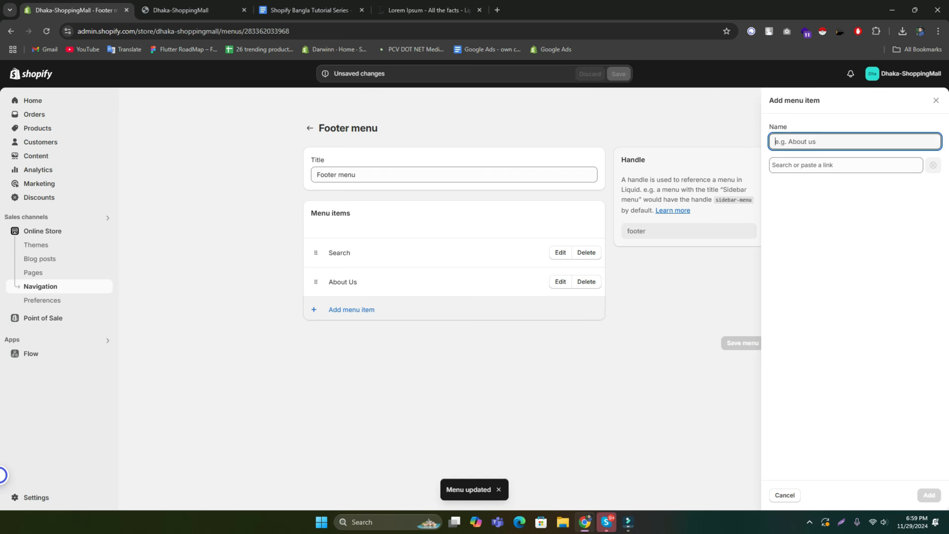
pyautogui.click(846, 165)
pyautogui.click(804, 265)
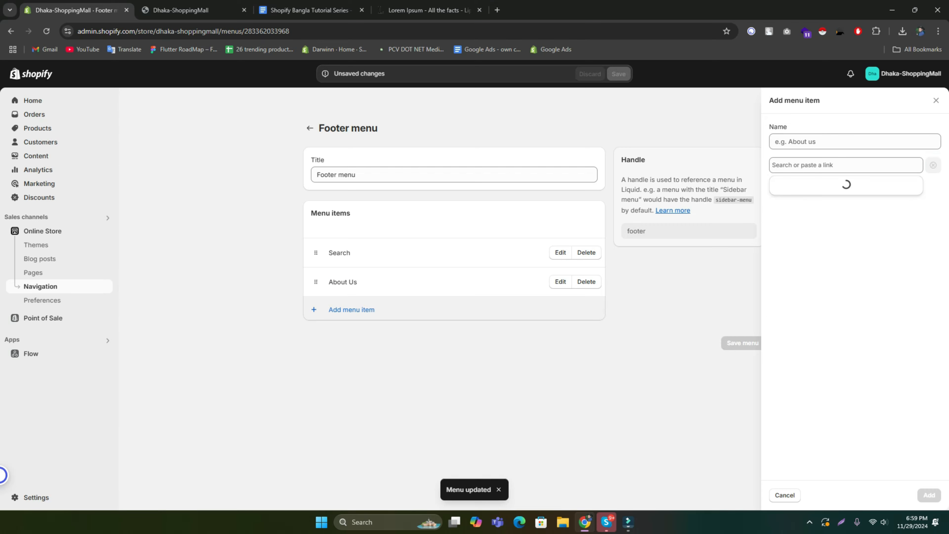
pyautogui.click(789, 225)
pyautogui.click(930, 495)
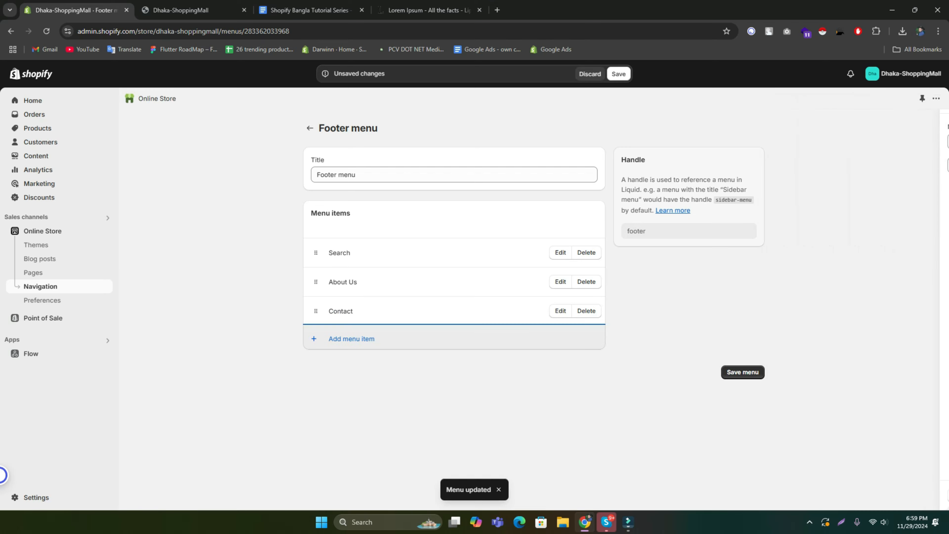
# Add a link to all store products to the Footer menu.
pyautogui.click(351, 338)
pyautogui.click(847, 165)
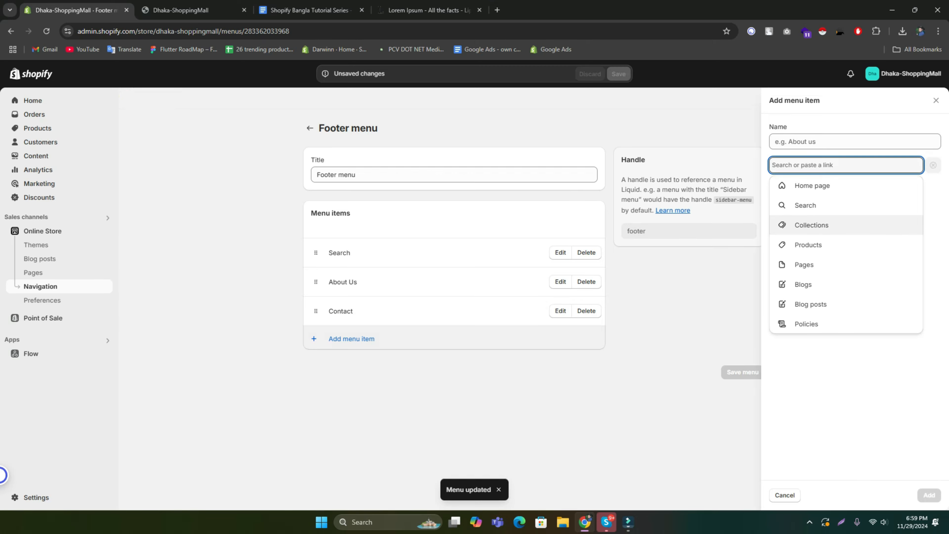
pyautogui.click(804, 245)
pyautogui.click(804, 206)
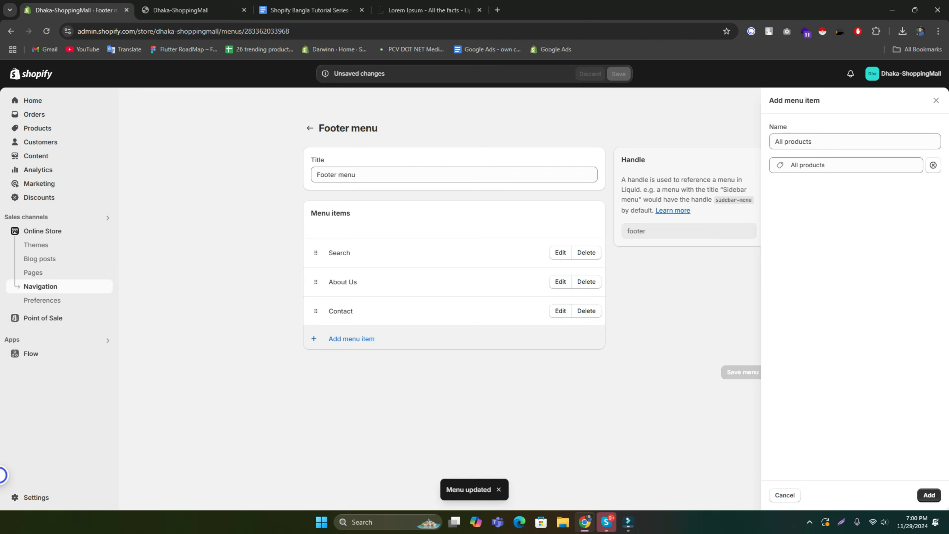
pyautogui.click(929, 495)
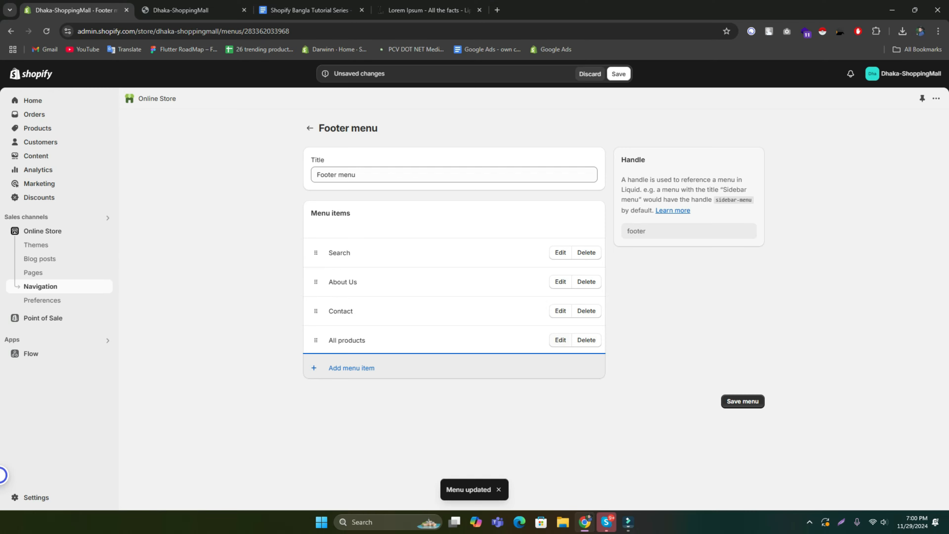
# Rename the Footer menu's product link to "All Products" and save the menu.
pyautogui.click(560, 340)
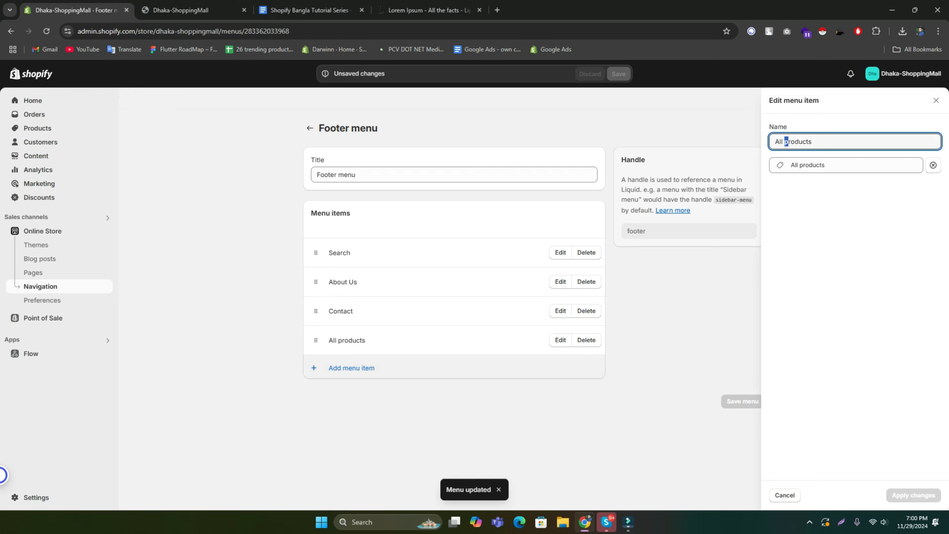
pyautogui.write('P')
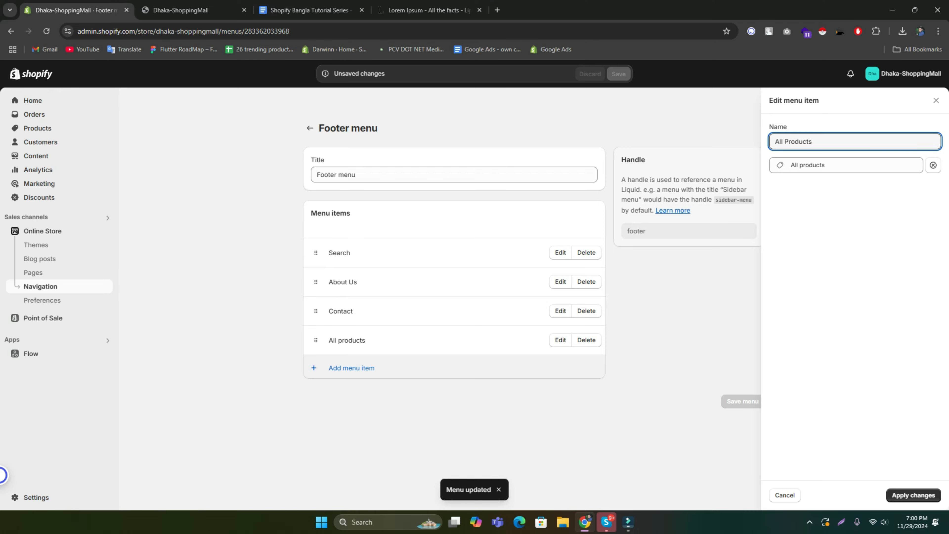
pyautogui.click(914, 495)
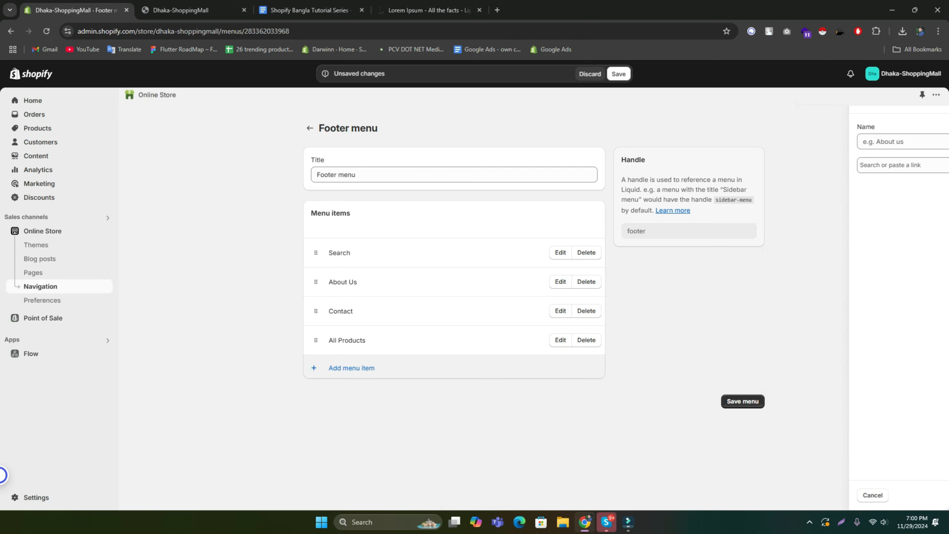
pyautogui.click(743, 401)
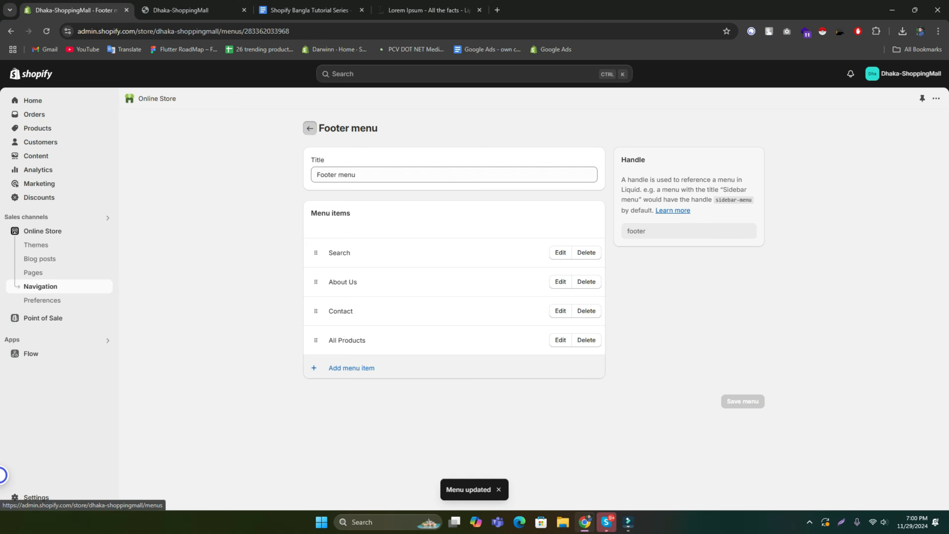
# Start a new navigation menu titled "Policy Pages".
pyautogui.click(310, 128)
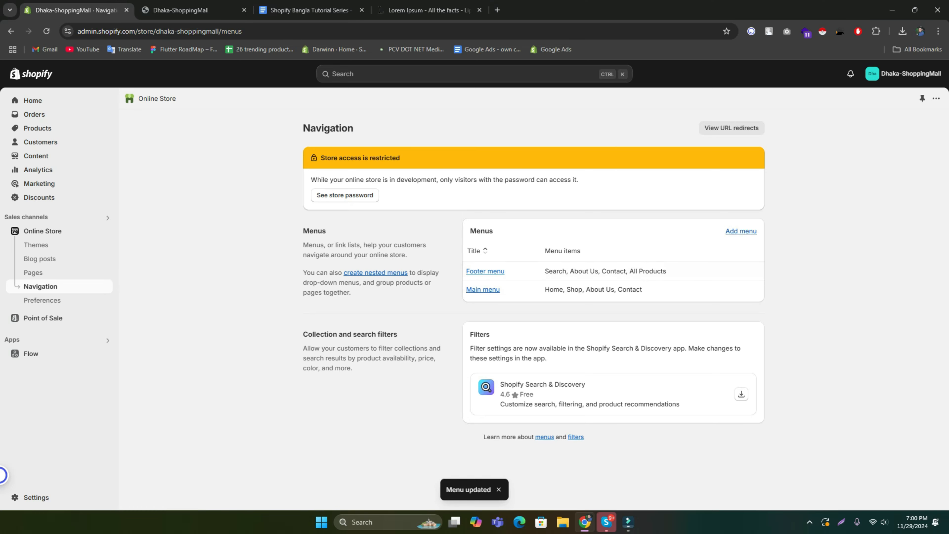
pyautogui.click(740, 231)
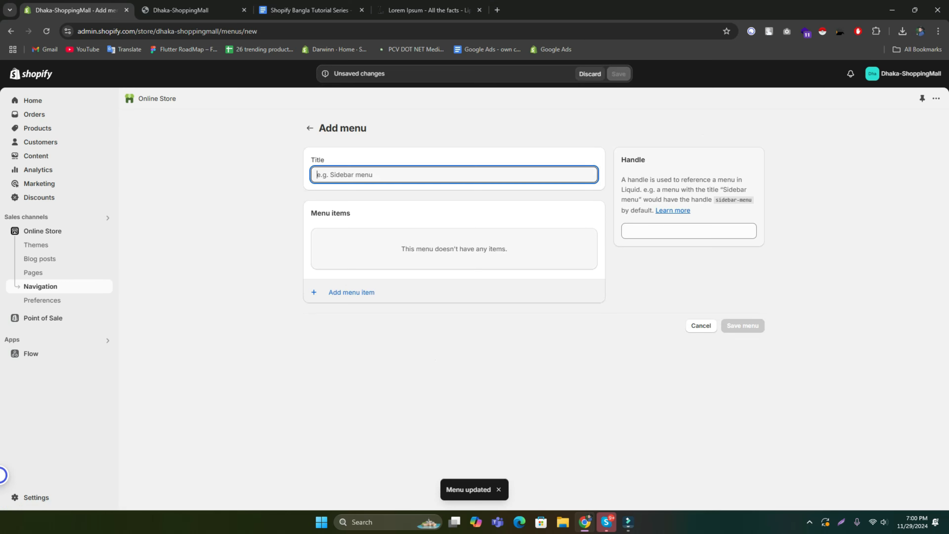
pyautogui.write('Polic')
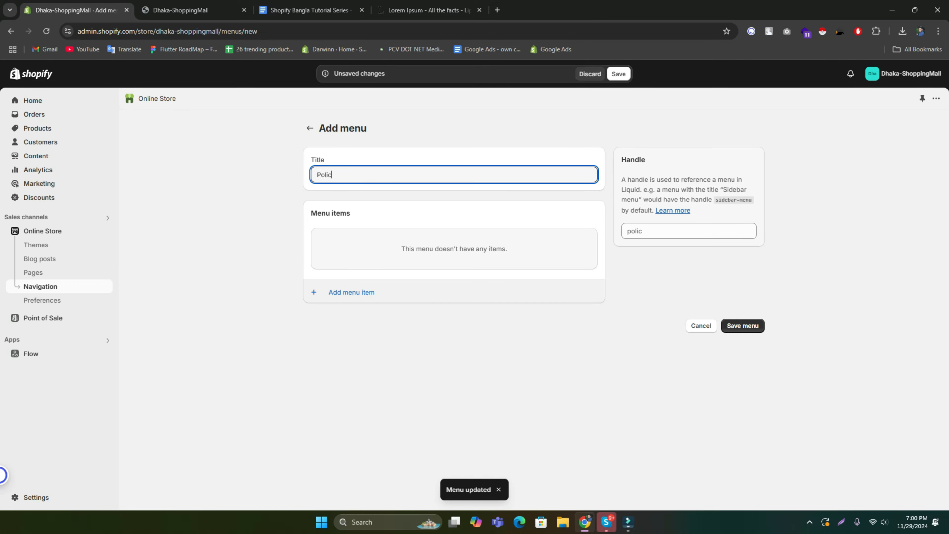
pyautogui.write('y Pages')
# Add a link to the store's Privacy Policy to the Policy Pages menu.
pyautogui.click(351, 293)
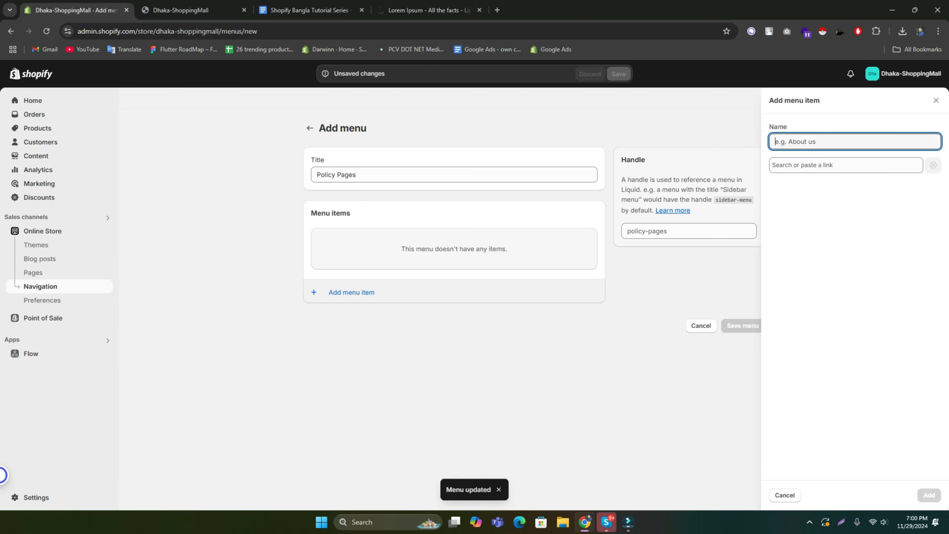
pyautogui.click(846, 165)
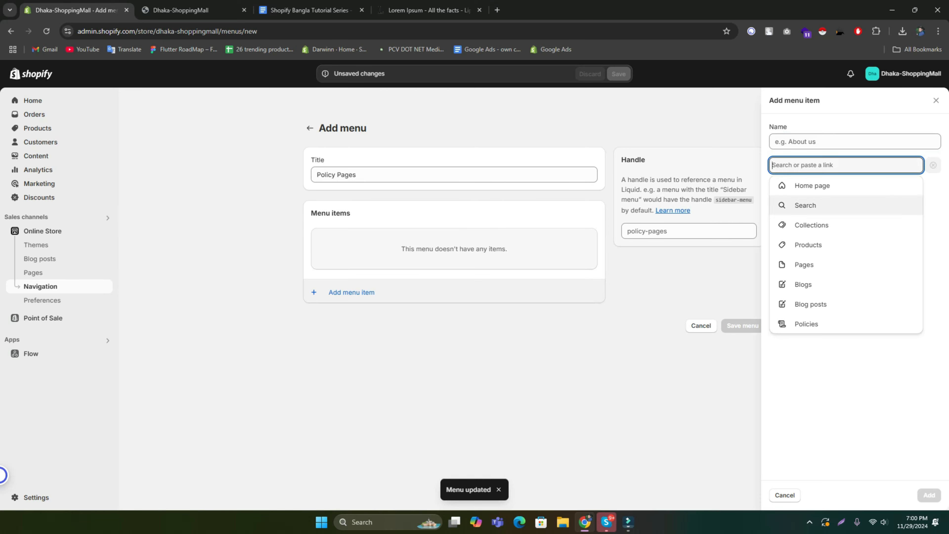
pyautogui.click(807, 323)
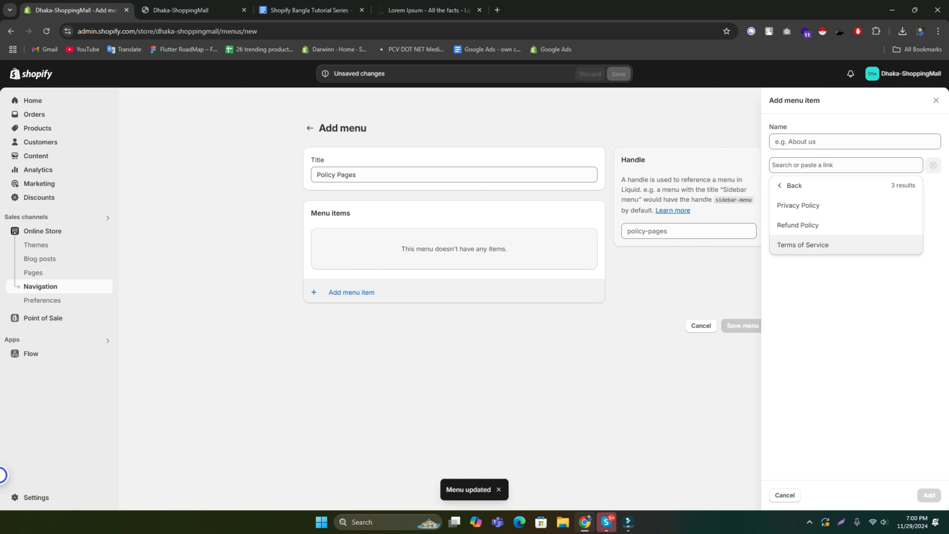
pyautogui.click(798, 205)
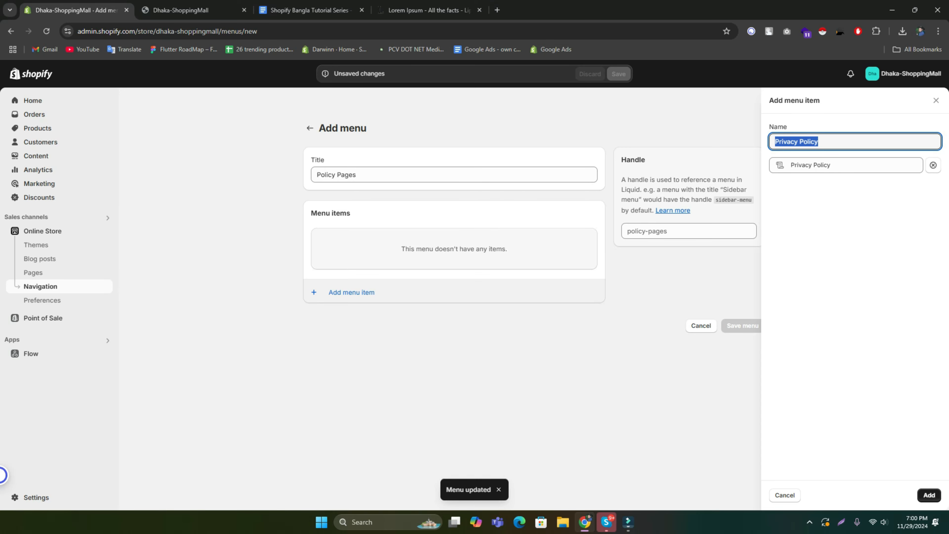
pyautogui.click(929, 495)
# Add a link to the store's Refund Policy to the Policy Pages menu.
pyautogui.click(351, 280)
pyautogui.click(845, 164)
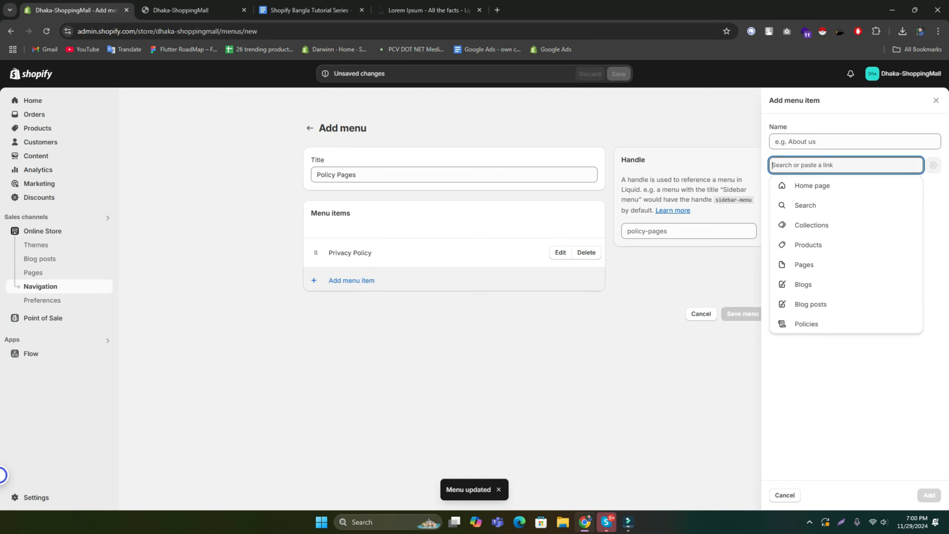
pyautogui.click(806, 324)
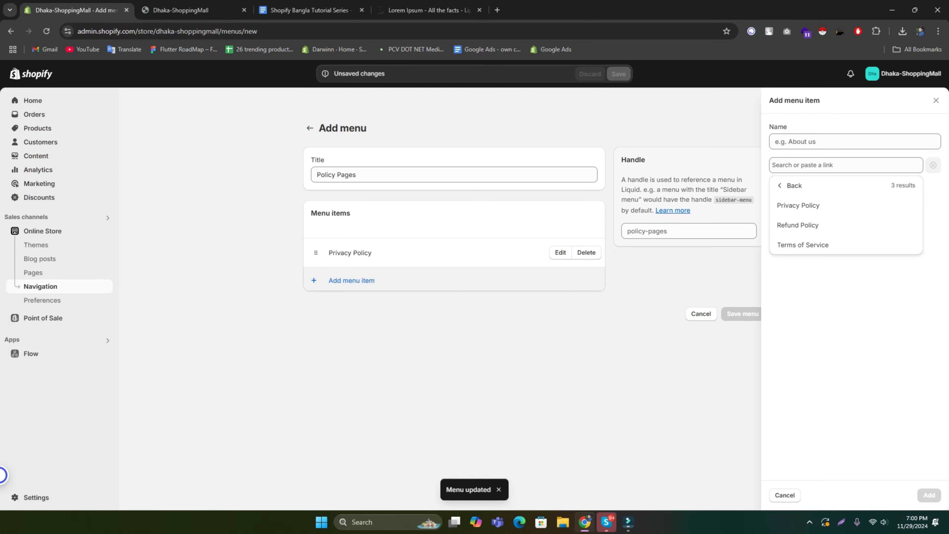
pyautogui.click(798, 225)
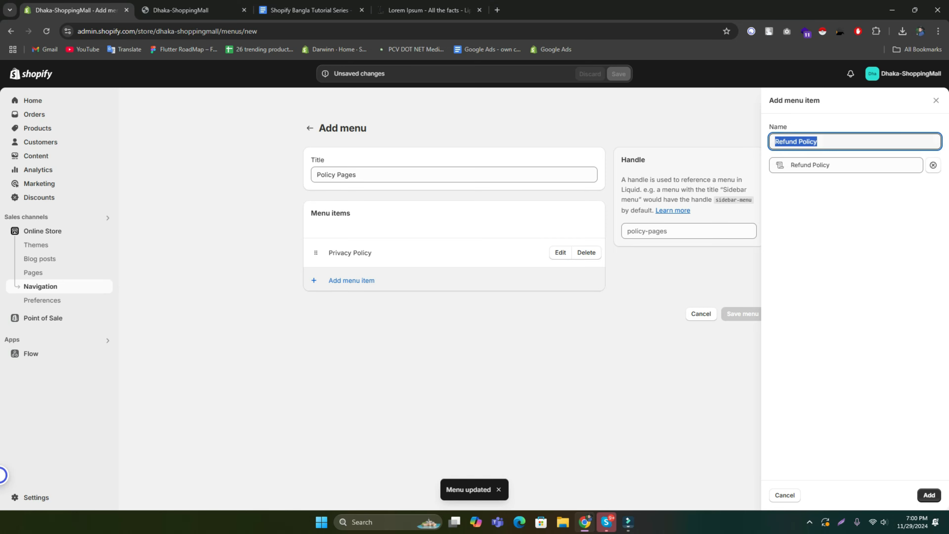
pyautogui.click(929, 495)
# Add a link to the Terms of Service to the Policy Pages menu and save the menu.
pyautogui.click(351, 310)
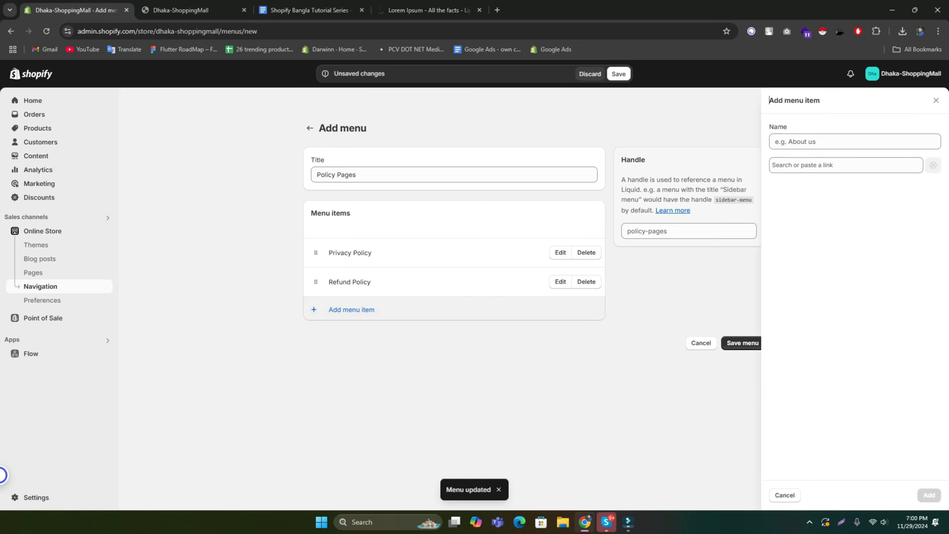
pyautogui.click(846, 165)
pyautogui.click(806, 324)
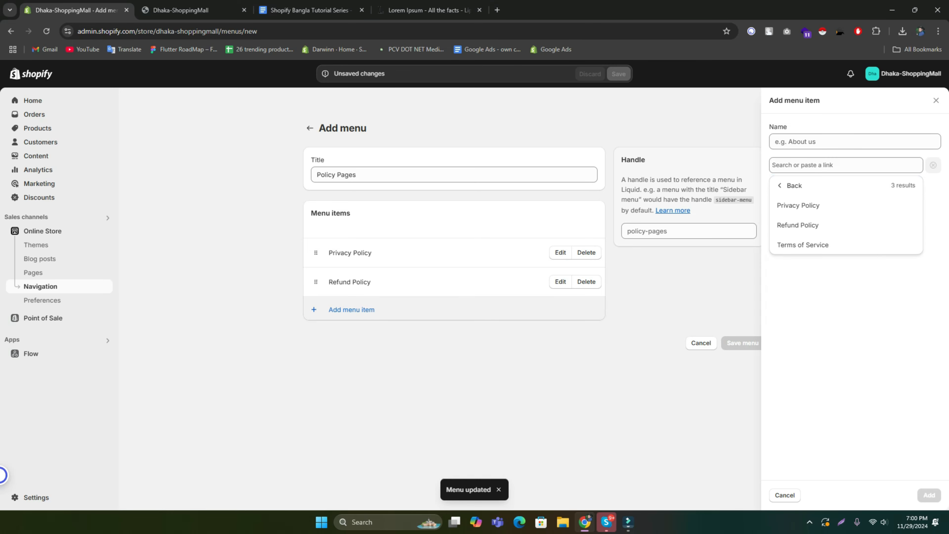
pyautogui.click(803, 244)
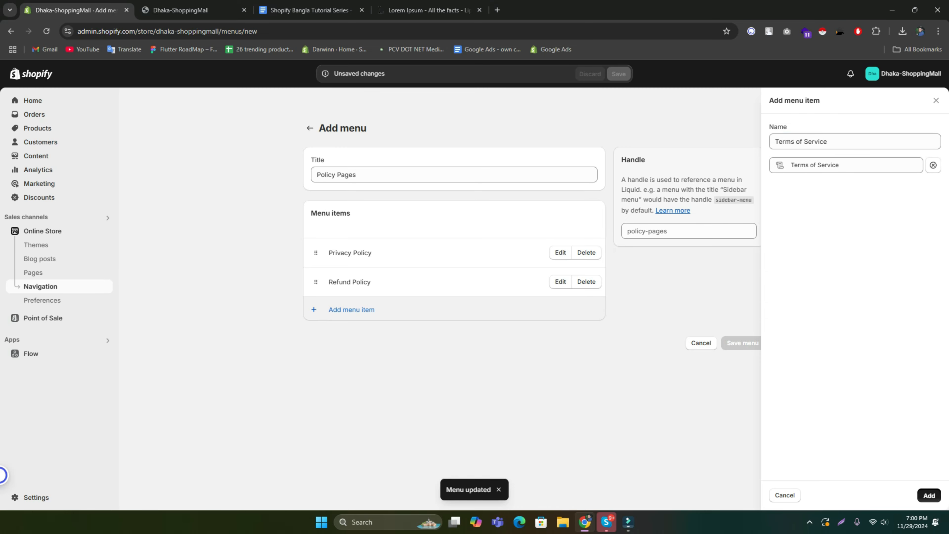
pyautogui.click(929, 496)
pyautogui.click(742, 372)
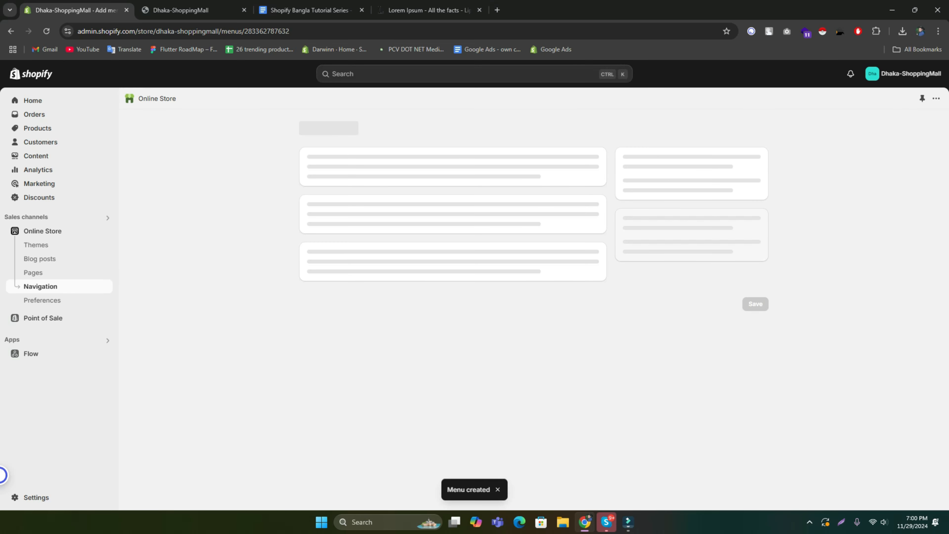
# Look over the storefront home page from the header links down to the footer.
pyautogui.click(180, 10)
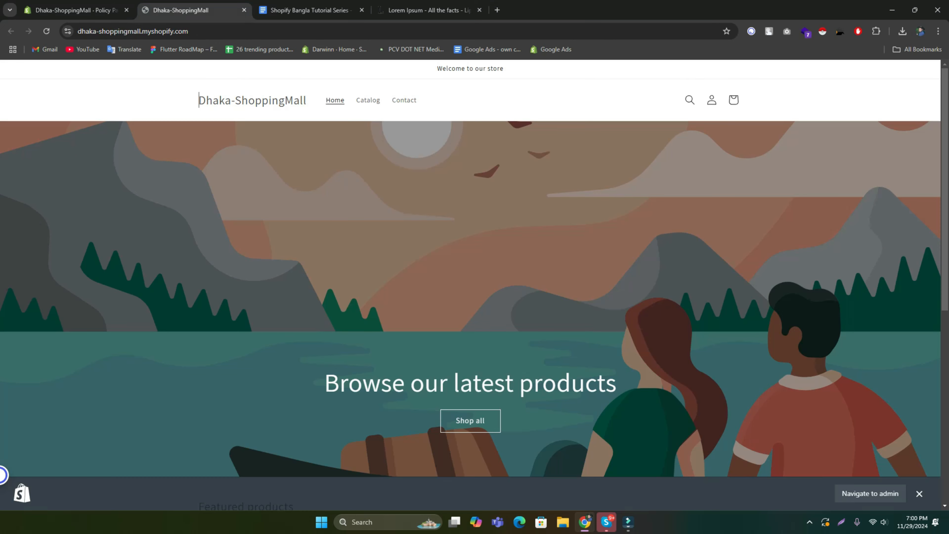
pyautogui.scroll(-6, 198, 100)
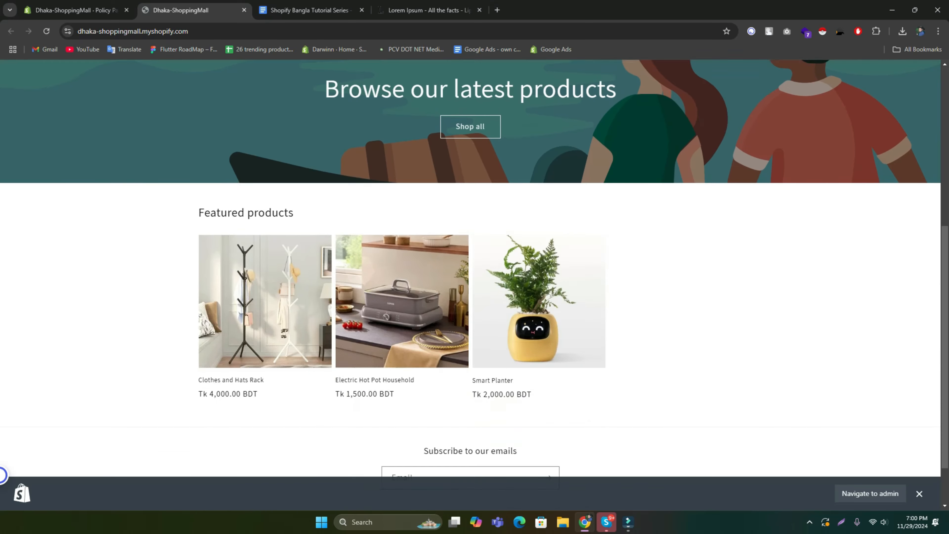
pyautogui.scroll(6, 199, 100)
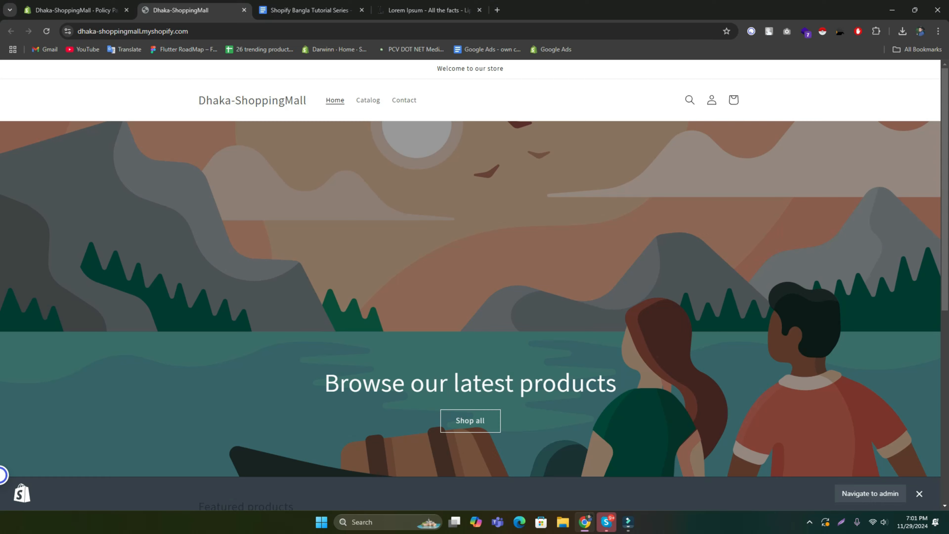
pyautogui.moveTo(198, 101); pyautogui.dragTo(419, 100)
pyautogui.scroll(-6, 475, 280)
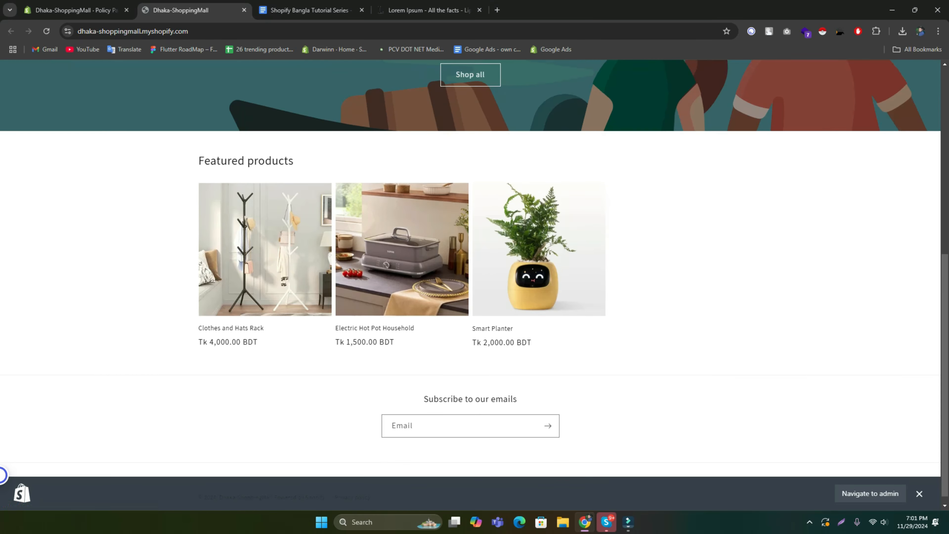
pyautogui.scroll(5, 474, 279)
# Review the store's list of navigation menus, then reload the storefront and check its header and footer links.
pyautogui.click(76, 10)
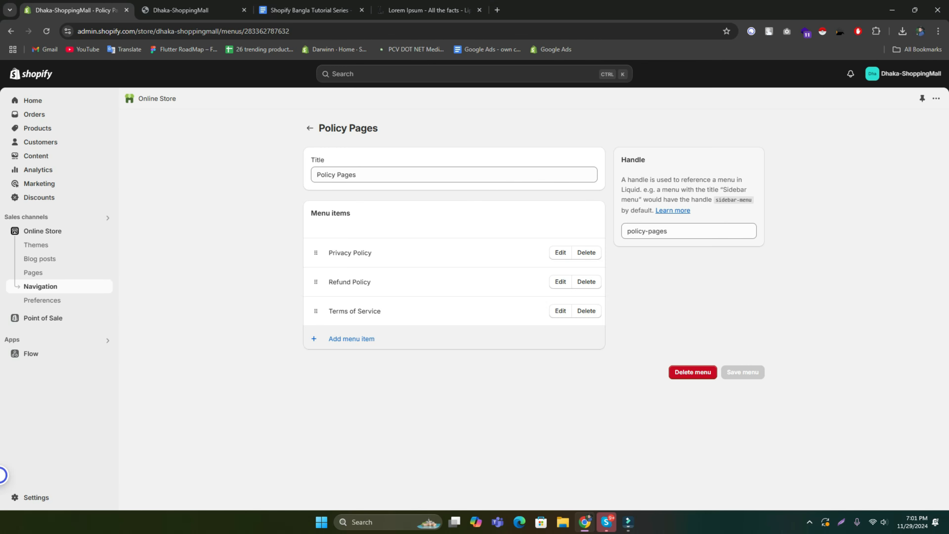
pyautogui.click(310, 128)
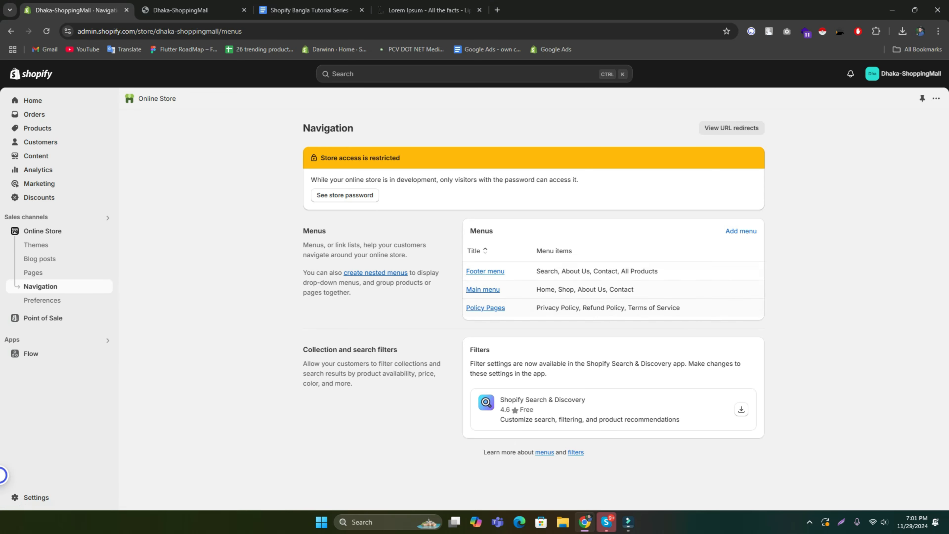
pyautogui.click(181, 10)
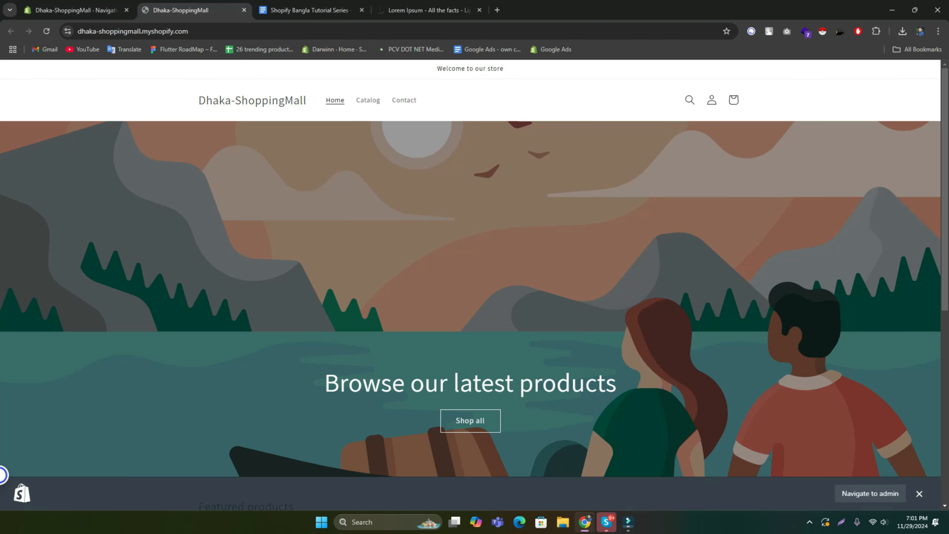
pyautogui.click(47, 31)
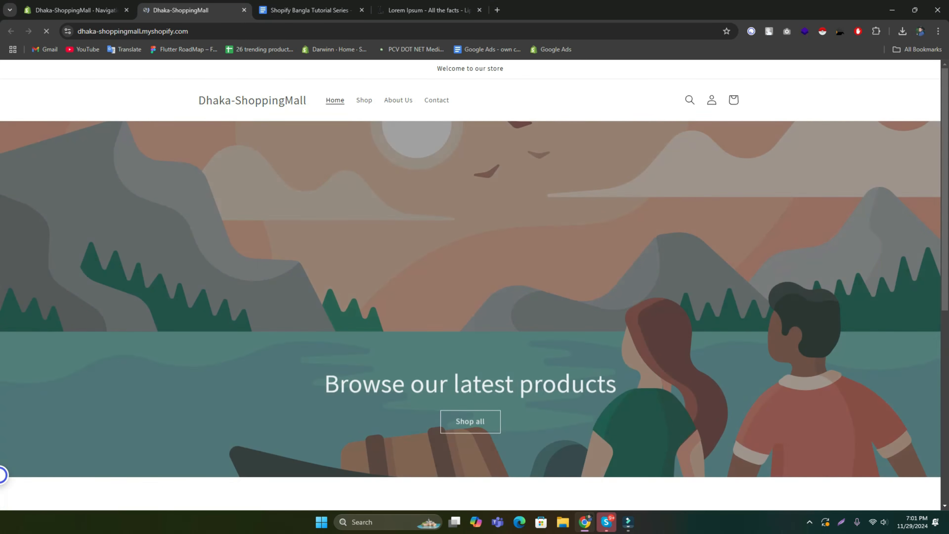
pyautogui.scroll(-8, 470, 267)
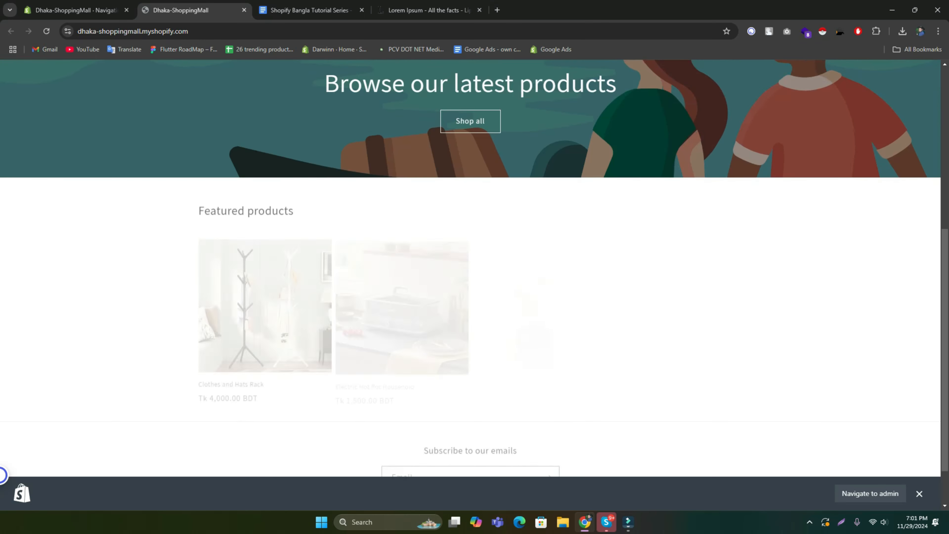
# Open the current Dawn theme for customizing from the store's admin and bring the home page footer into view.
pyautogui.click(77, 10)
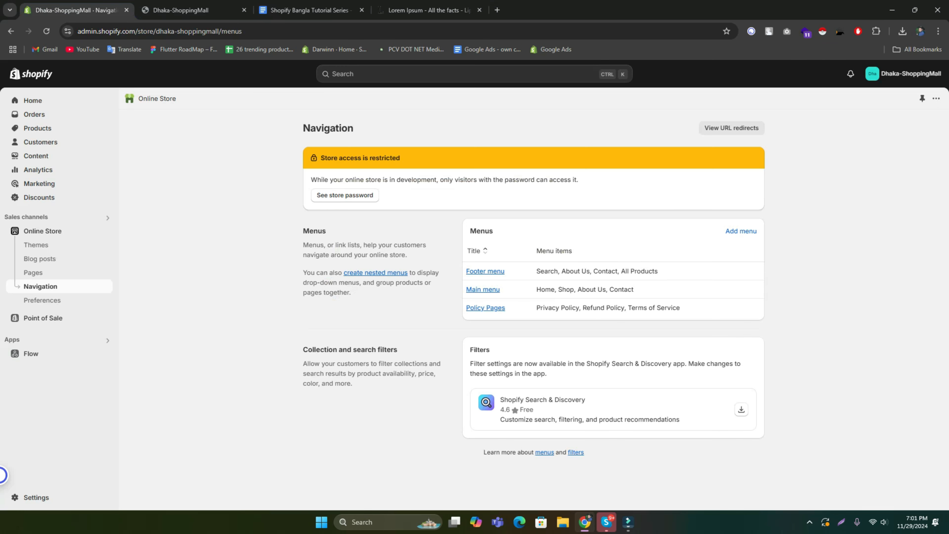
pyautogui.click(37, 245)
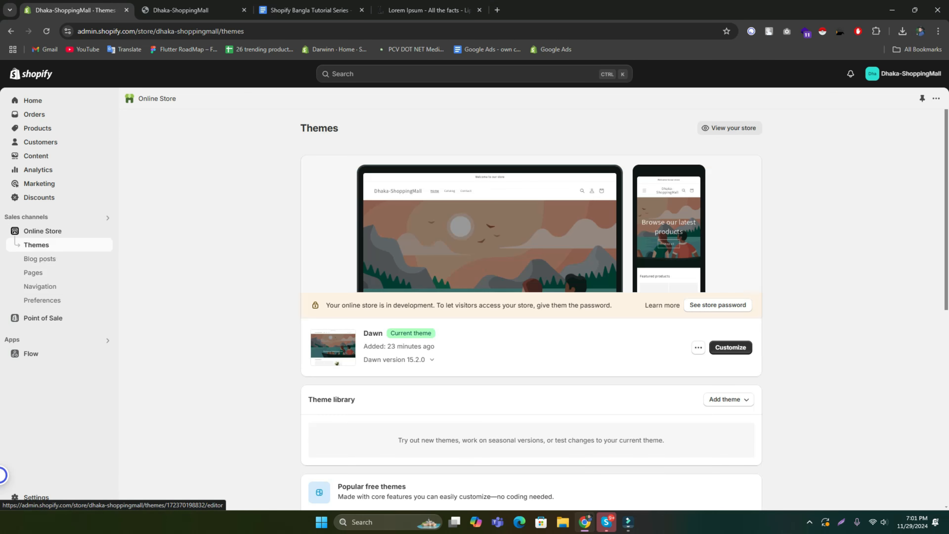
pyautogui.click(731, 348)
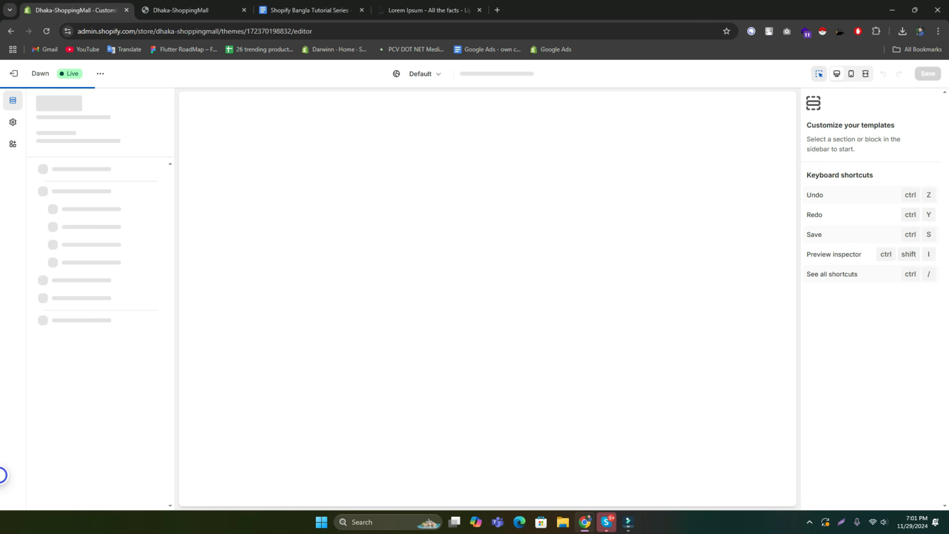
pyautogui.scroll(-9, 487, 299)
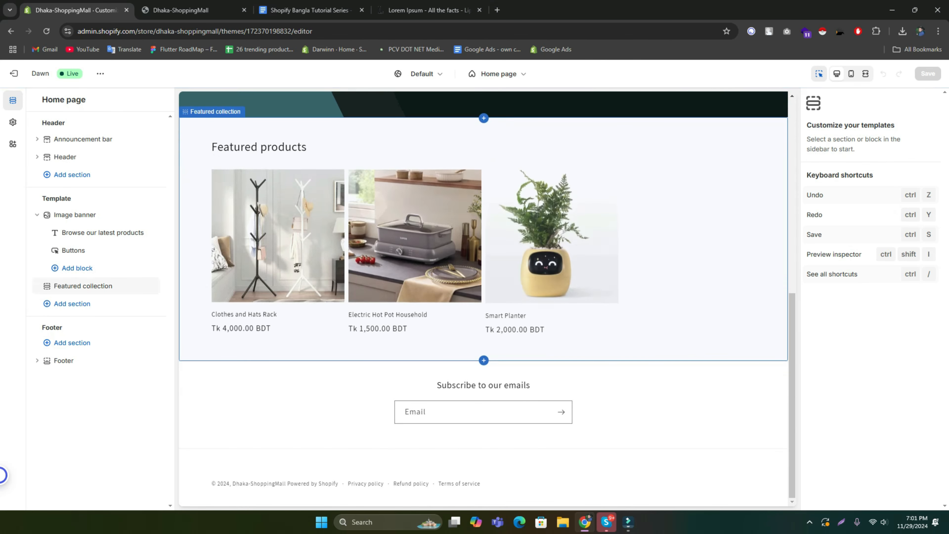
# Add a menu block to the theme's Footer section and check its menu choices, keeping Footer menu selected.
pyautogui.click(37, 360)
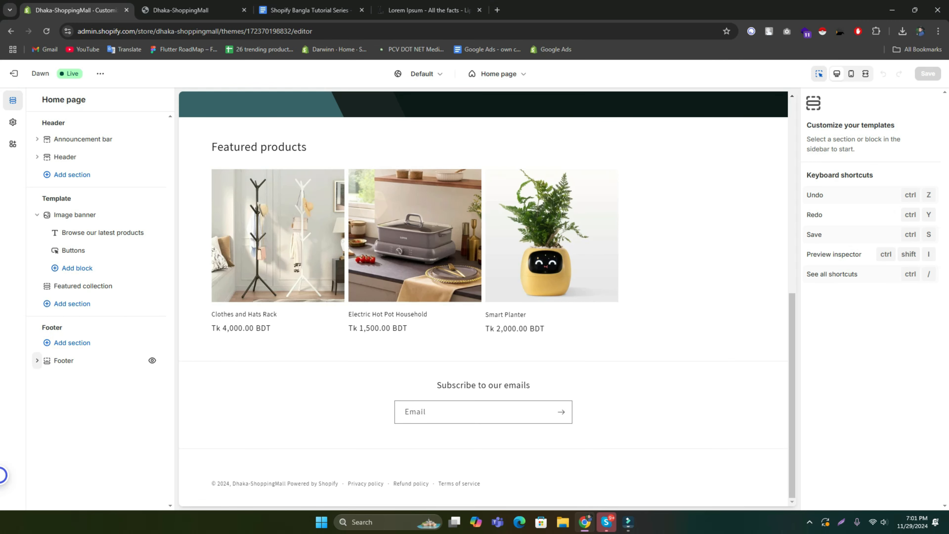
pyautogui.click(63, 360)
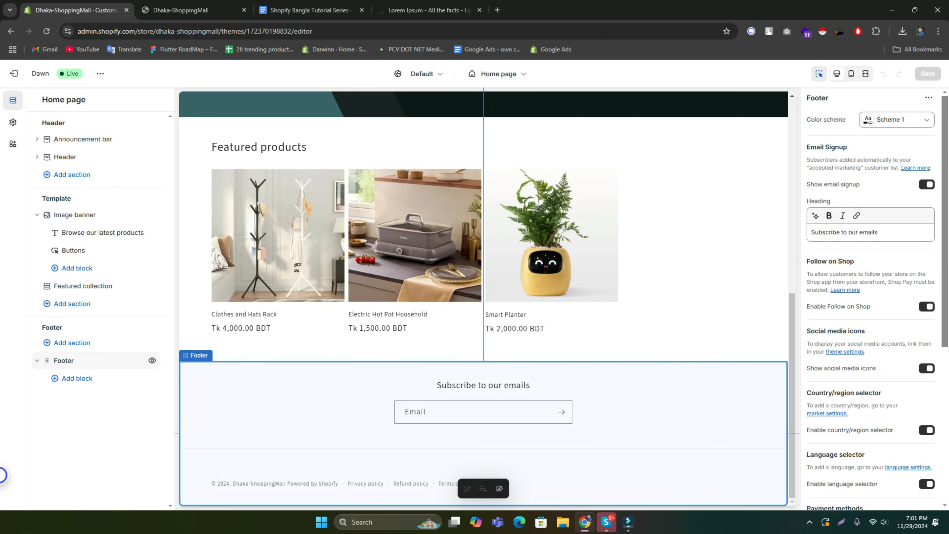
pyautogui.click(77, 378)
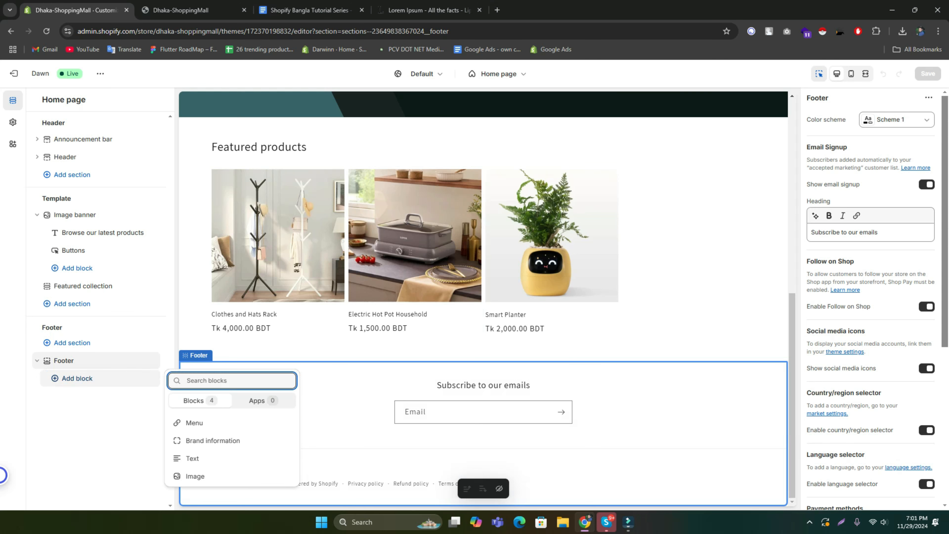
pyautogui.click(194, 422)
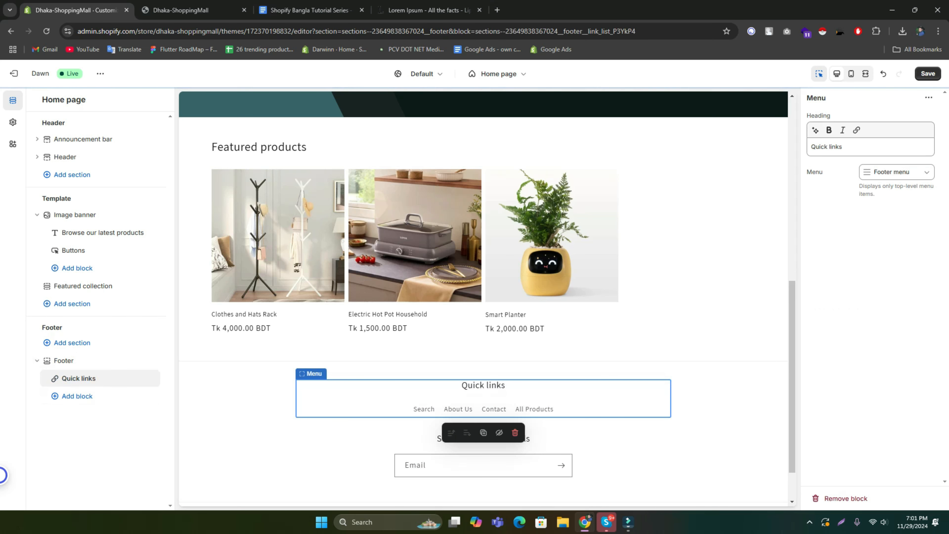
pyautogui.click(897, 172)
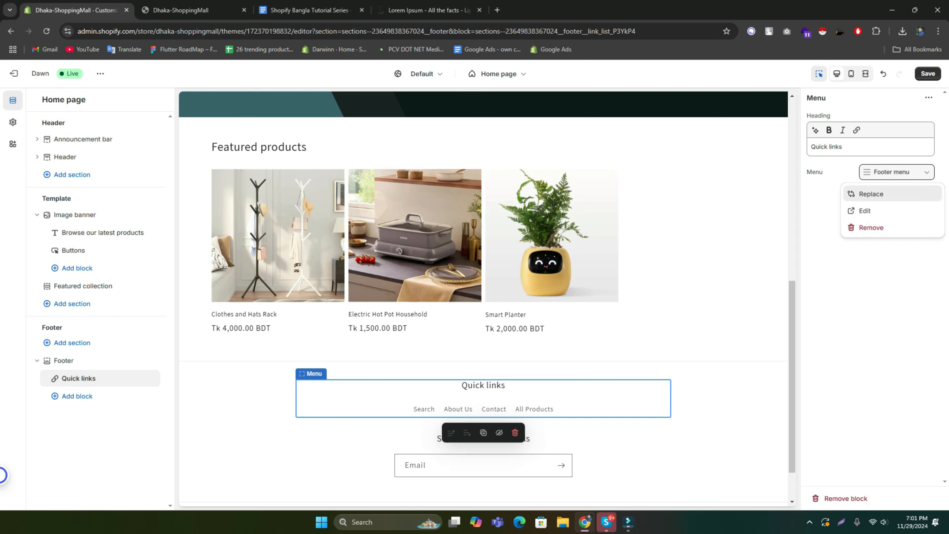
pyautogui.click(871, 194)
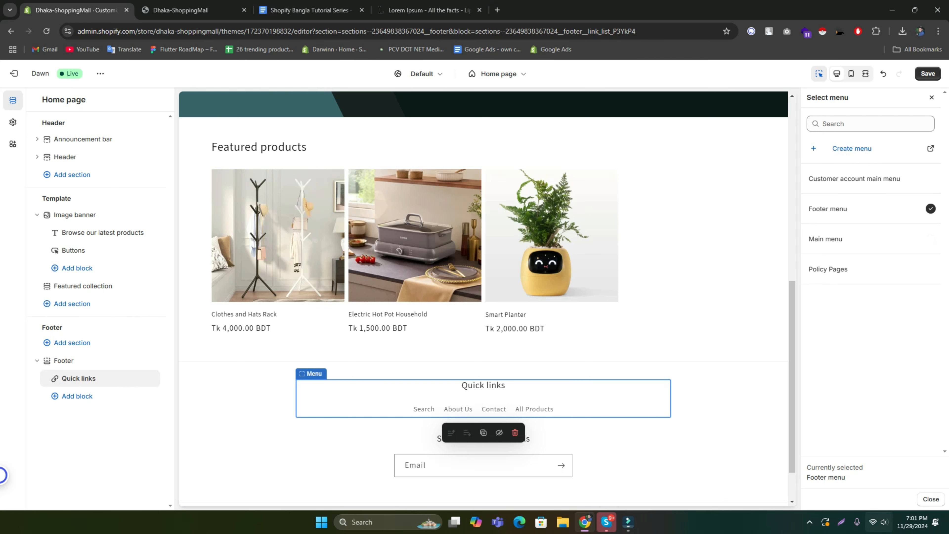
pyautogui.click(930, 499)
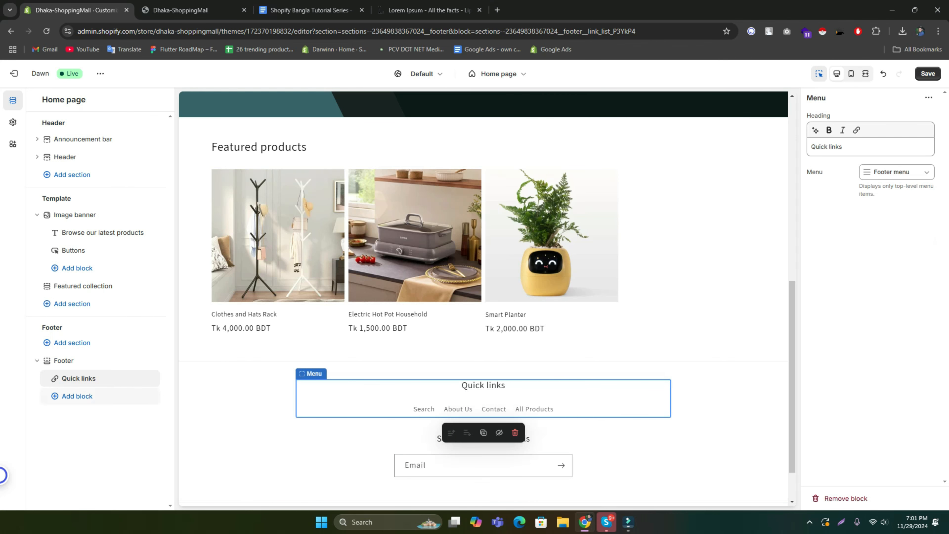
# Add a second menu block to the Footer section and assign the Policy Pages menu to it.
pyautogui.click(77, 396)
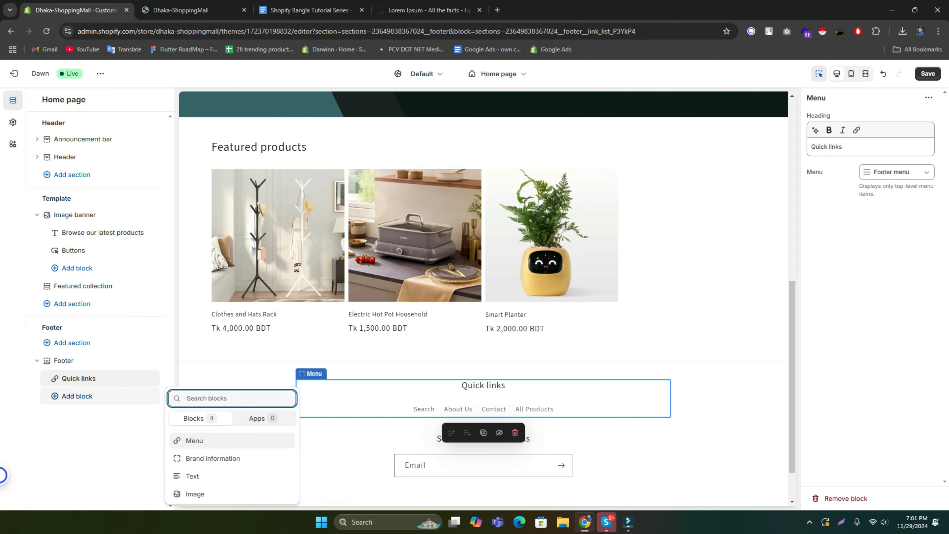
pyautogui.click(194, 440)
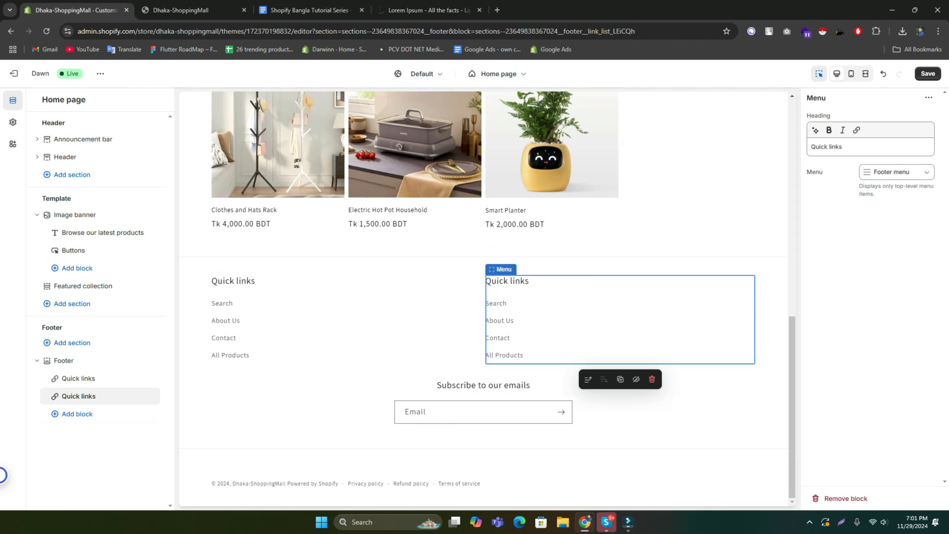
pyautogui.click(896, 172)
pyautogui.click(874, 193)
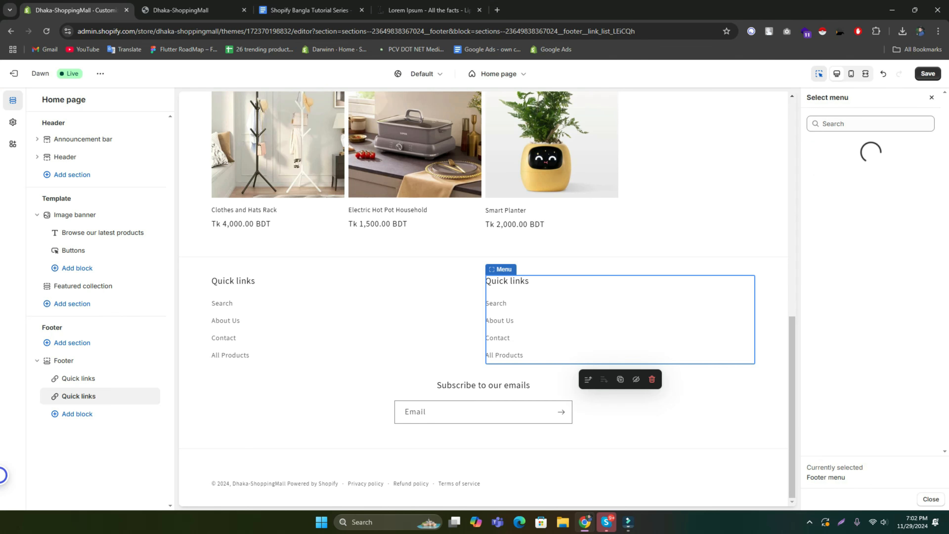
pyautogui.click(833, 269)
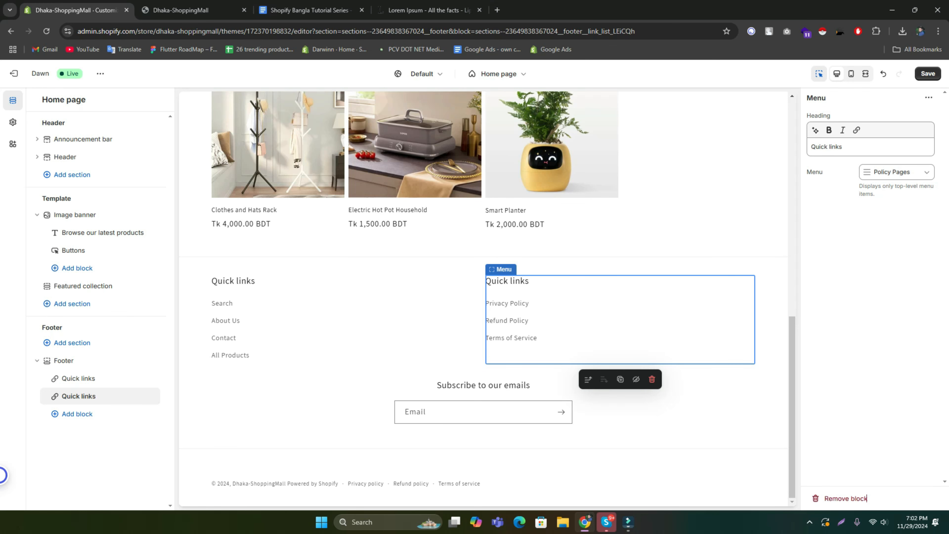
# Change the second footer menu block's heading to "Policy Pages" and save the theme.
pyautogui.moveTo(855, 147); pyautogui.dragTo(779, 148)
pyautogui.write('Po')
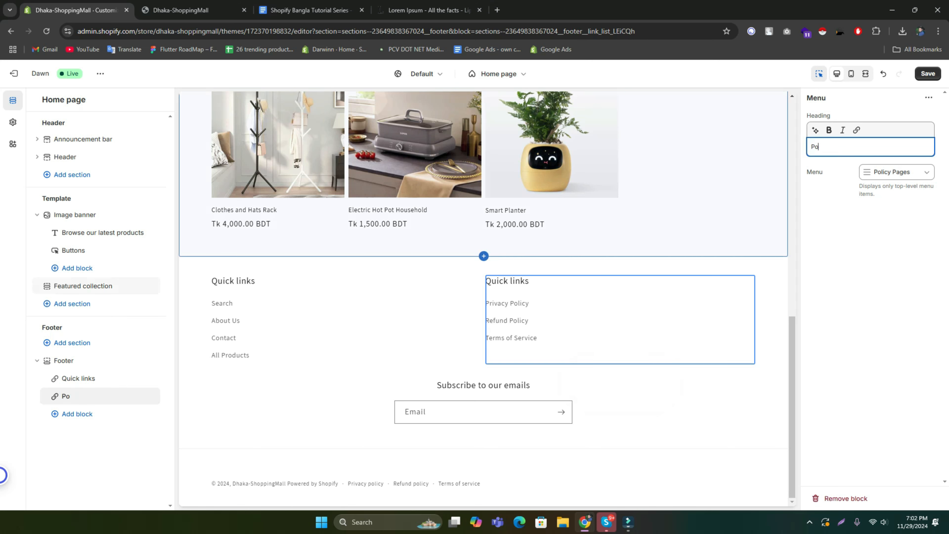
pyautogui.write('licy Pages')
pyautogui.click(859, 193)
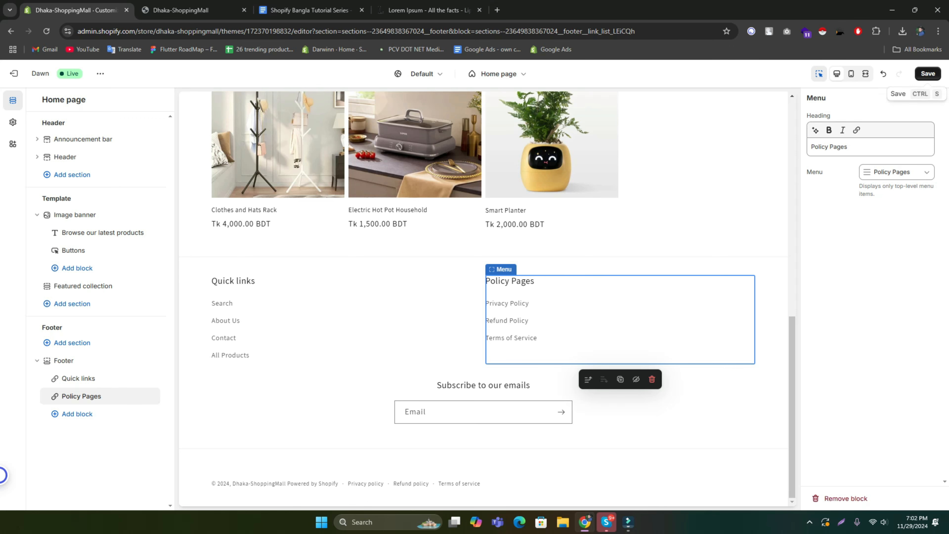
pyautogui.click(928, 73)
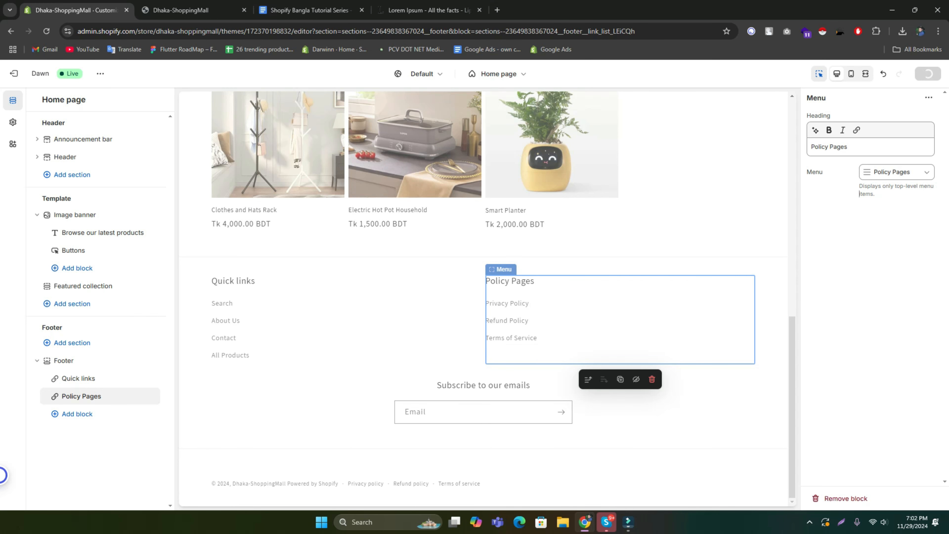